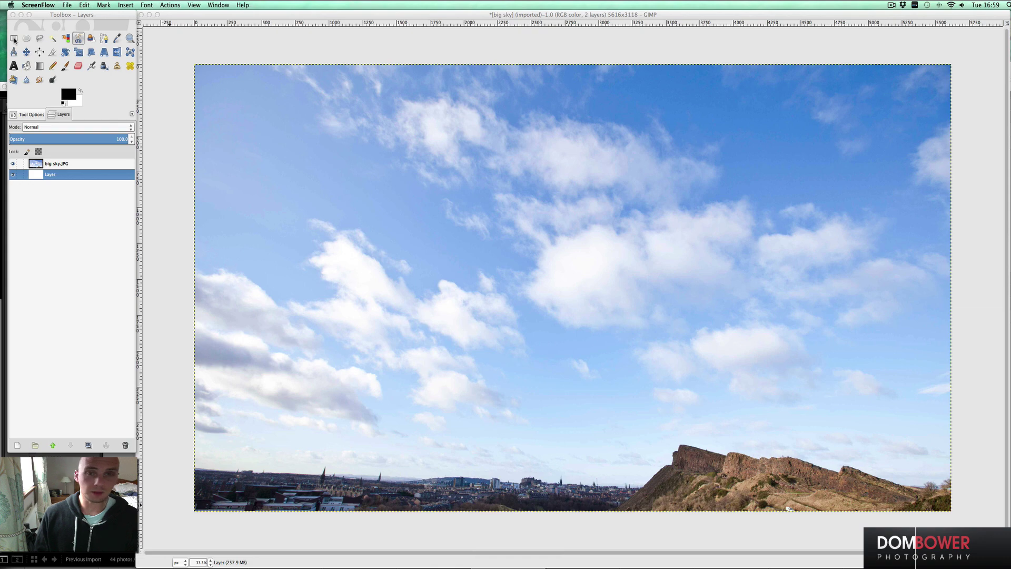
Step: Crop the photo with the Crop tool to a hand-adjusted rectangle around the clouds and skyline
left_click(53, 54)
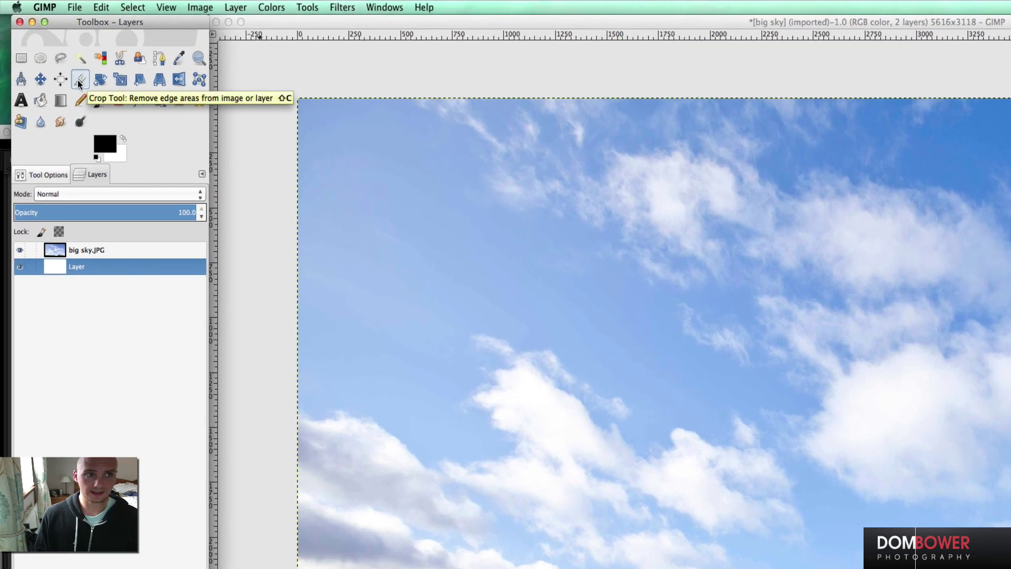
left_click(54, 53)
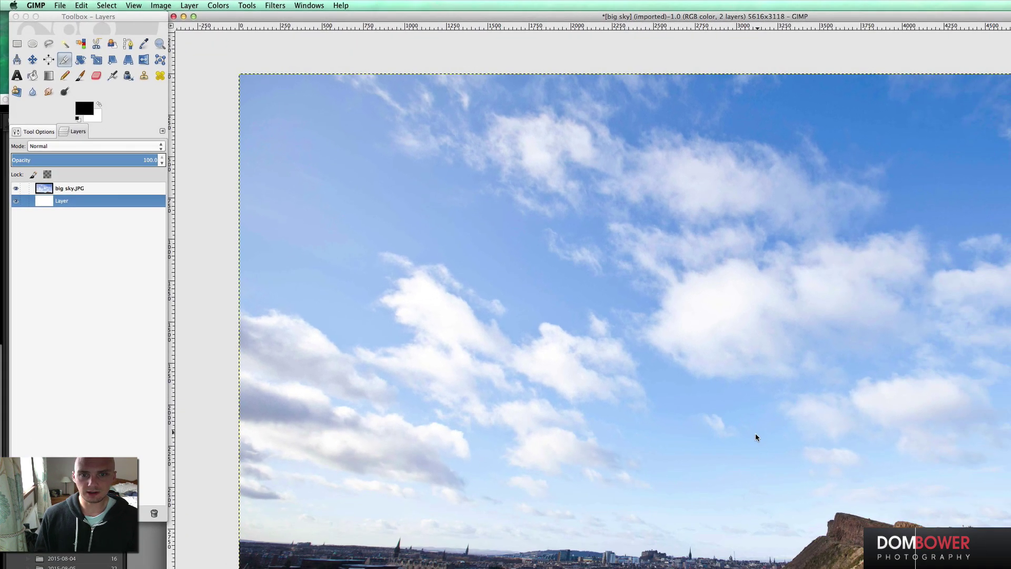
left_click_drag(387, 248, 757, 433)
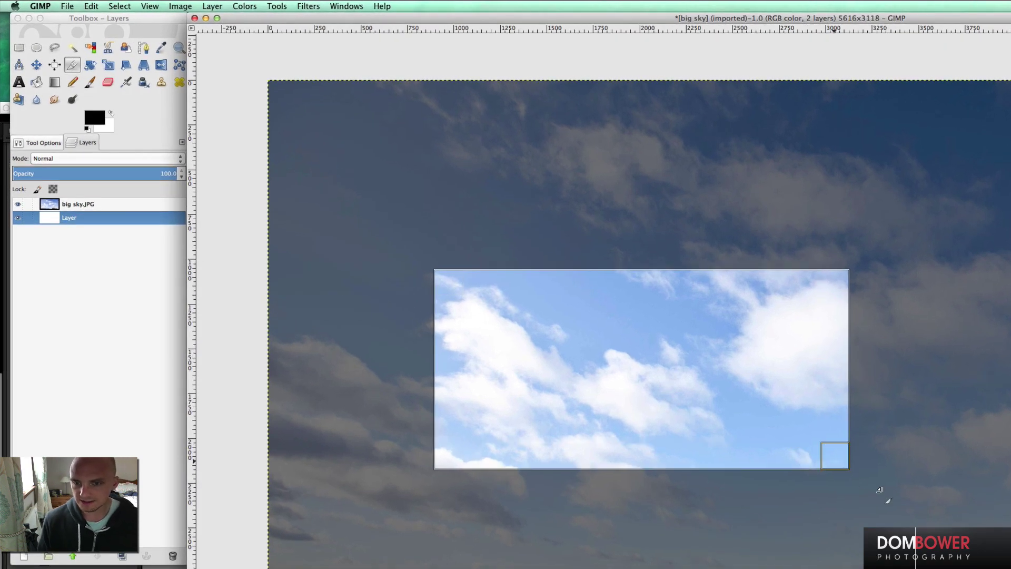
left_click_drag(880, 489, 1003, 568)
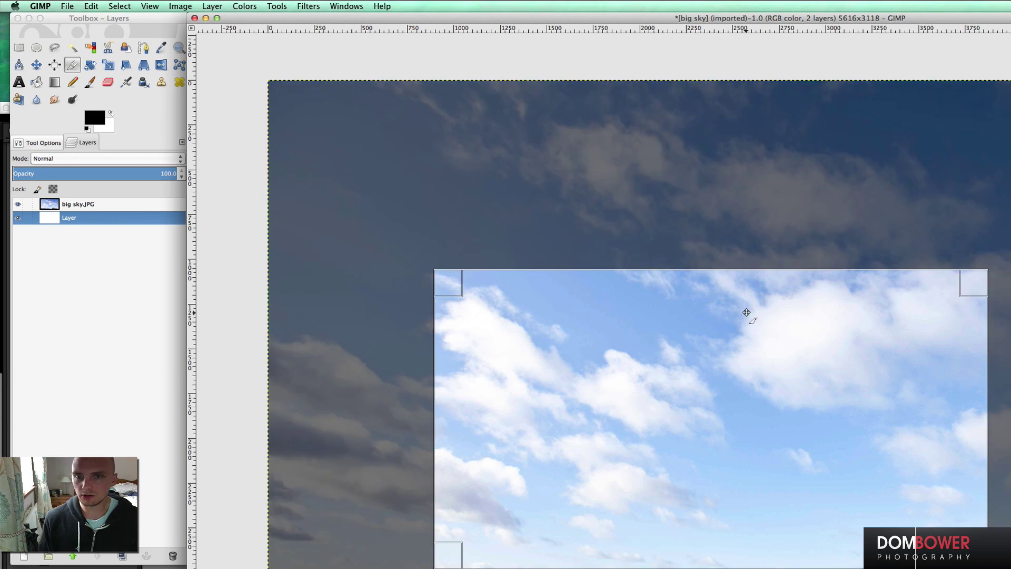
left_click_drag(737, 282, 733, 228)
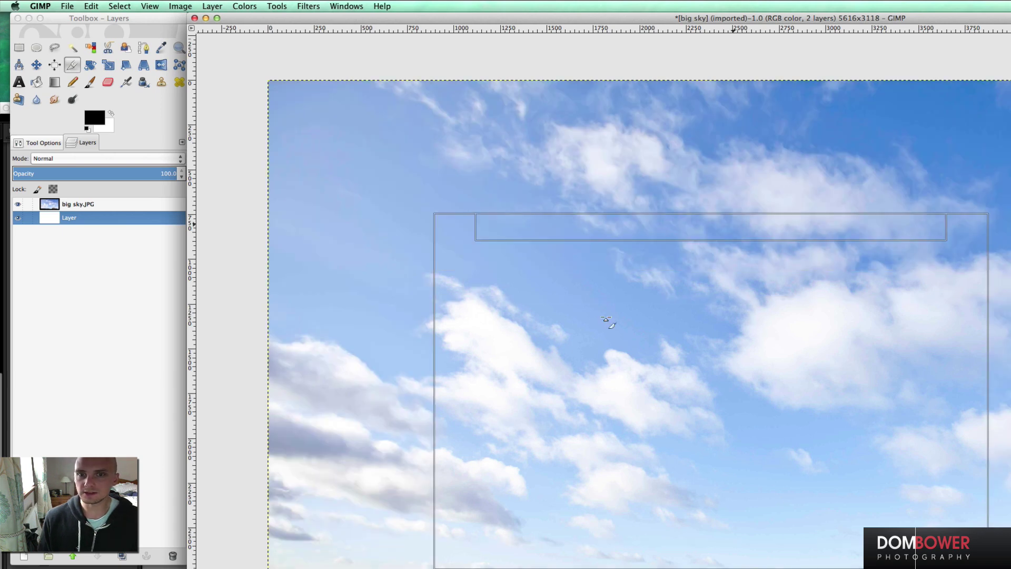
left_click_drag(386, 386, 390, 384)
left_click_drag(974, 542, 974, 542)
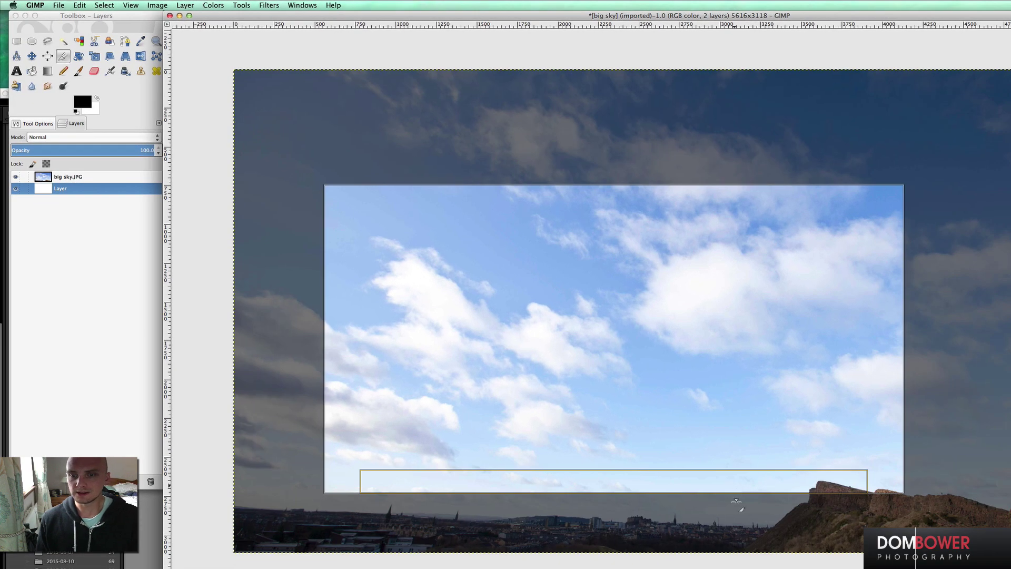
left_click_drag(736, 500, 739, 502)
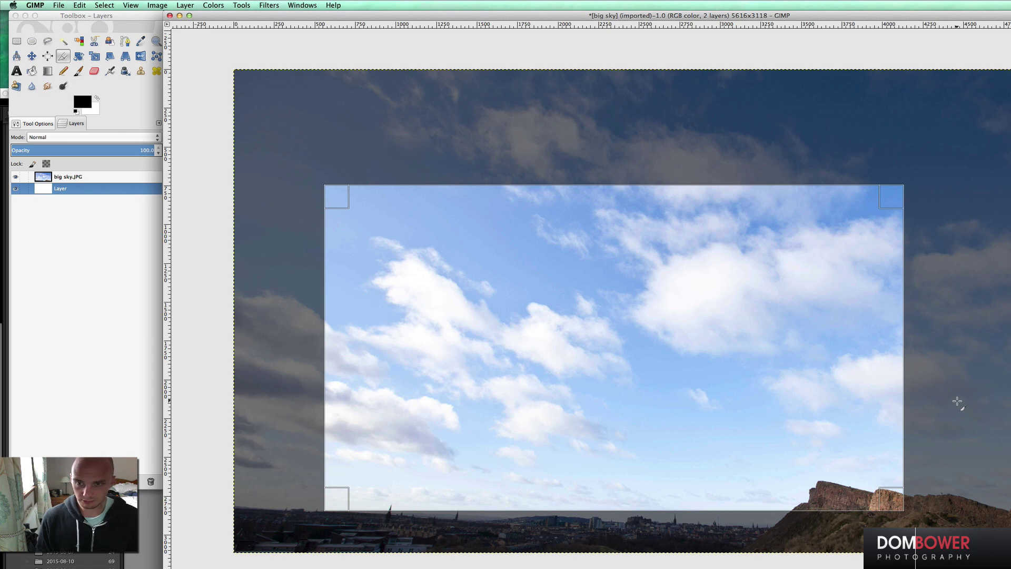
key("Return")
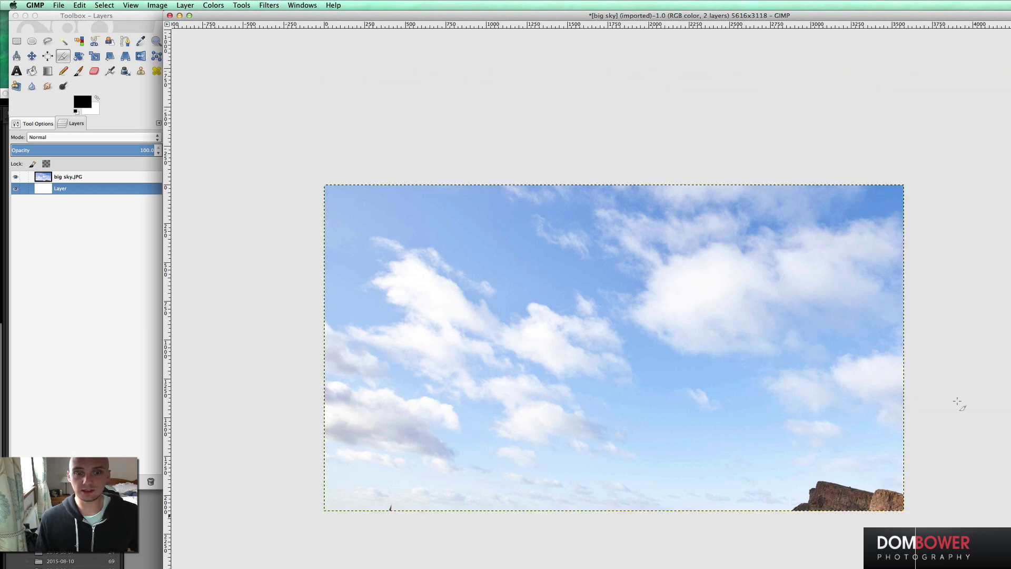
Step: Undo the crop, then fit the canvas to a rectangle selection around the cliff
key("ctrl+z")
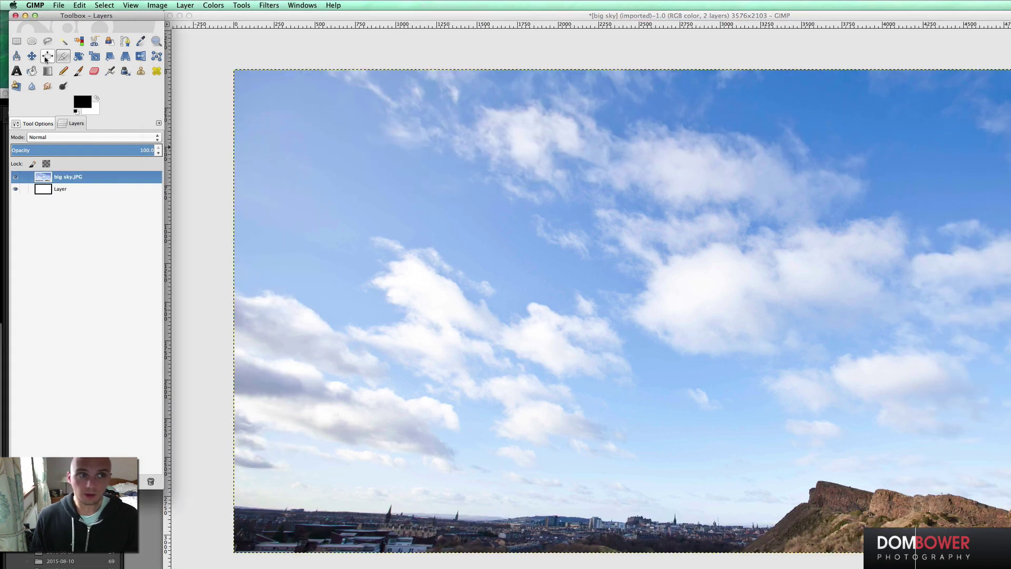
left_click(16, 42)
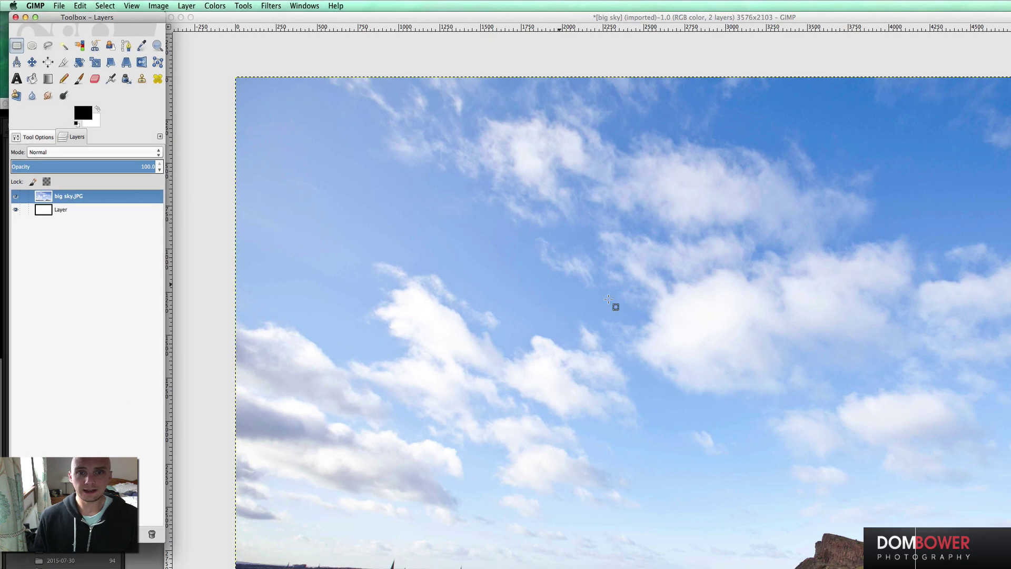
left_click_drag(992, 418, 614, 568)
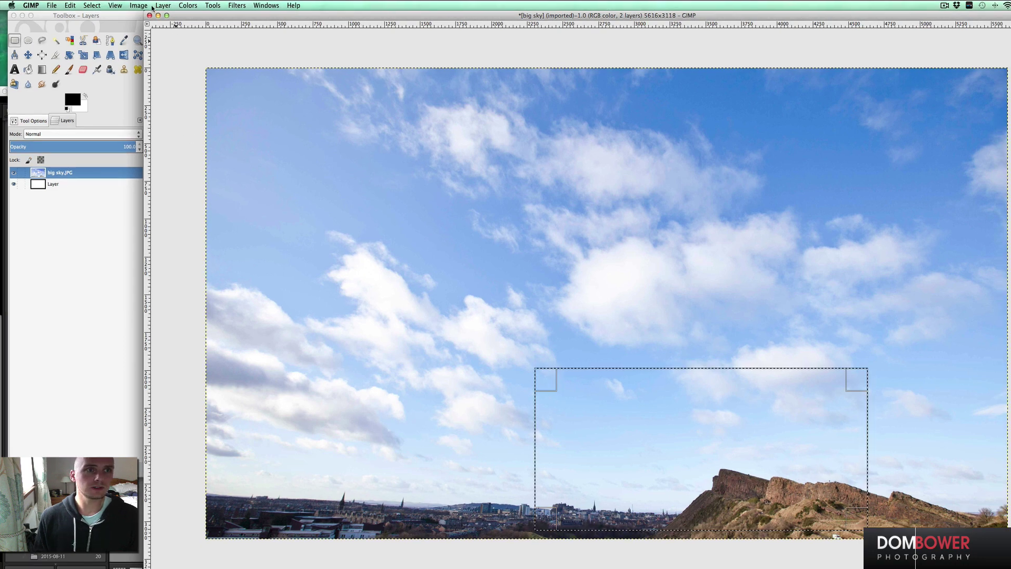
left_click(139, 7)
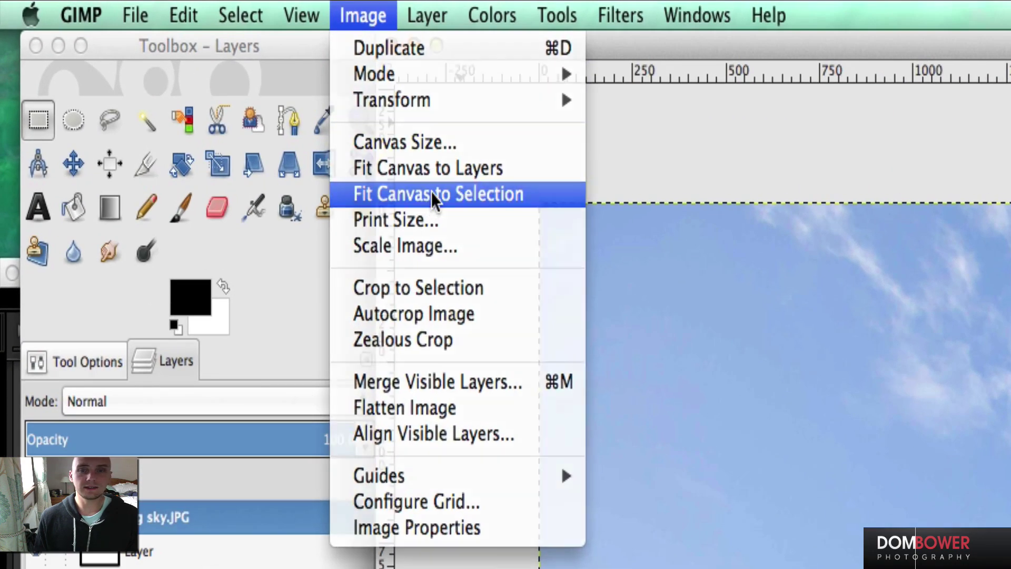
left_click(160, 65)
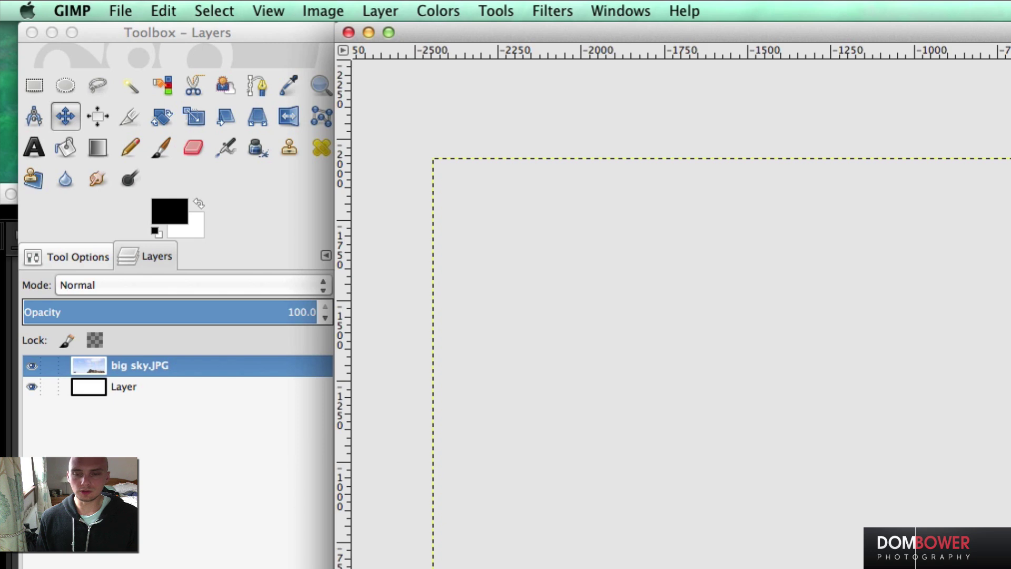
Step: Slide the photo within the smaller canvas so the cliff fills the frame
left_click_drag(557, 192, 746, 282)
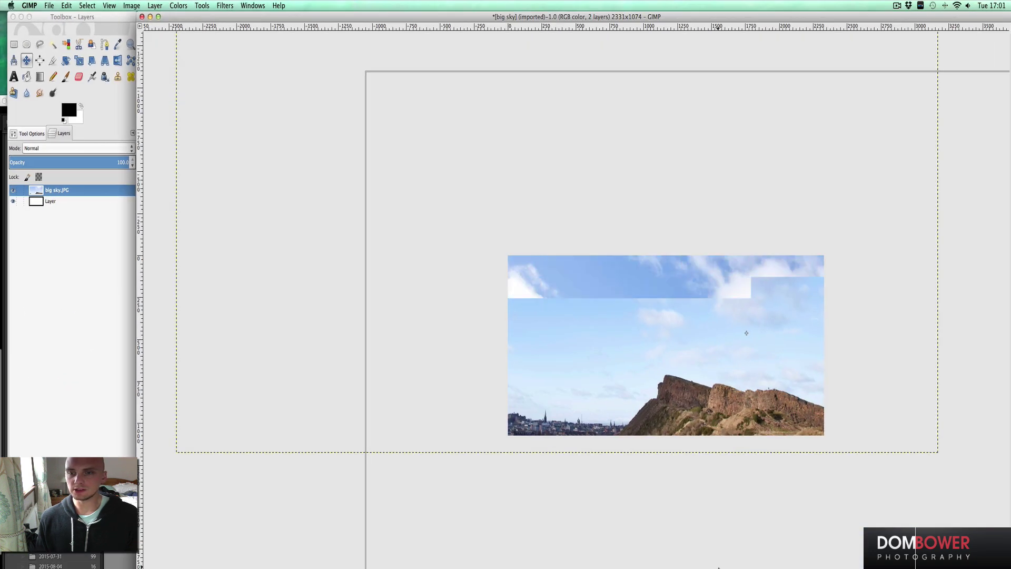
left_click_drag(746, 333, 646, 429)
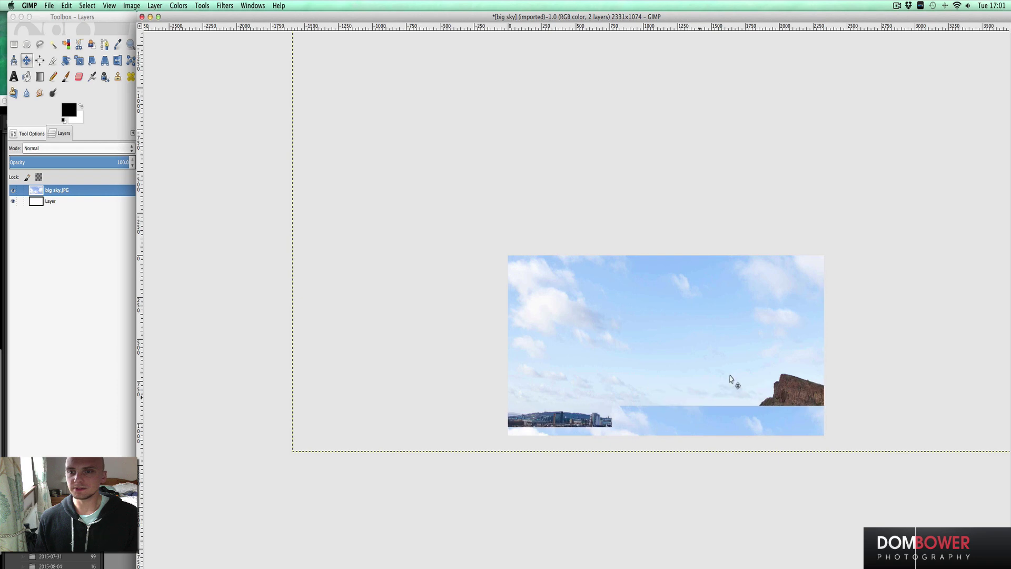
left_click_drag(736, 374, 590, 380)
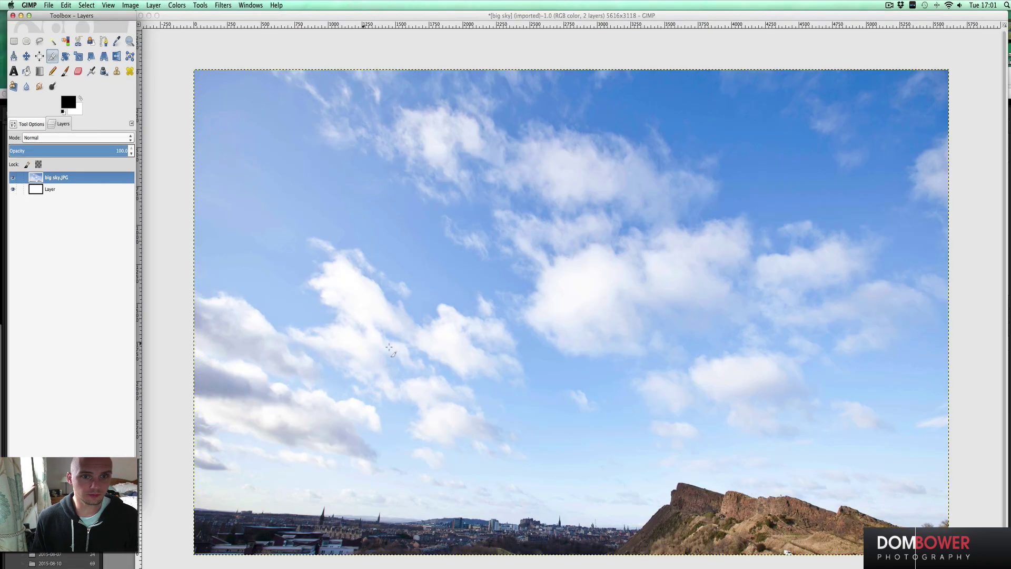
Step: Crop to a 4302×1182 strip, lowering the crop's top edge toward the skyline
left_click(554, 394)
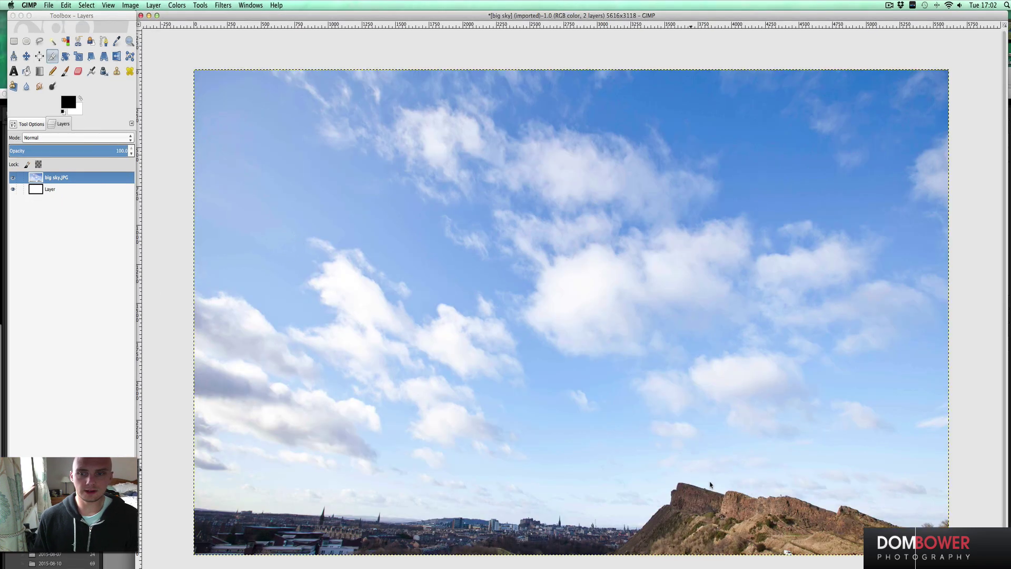
left_click_drag(274, 248, 853, 550)
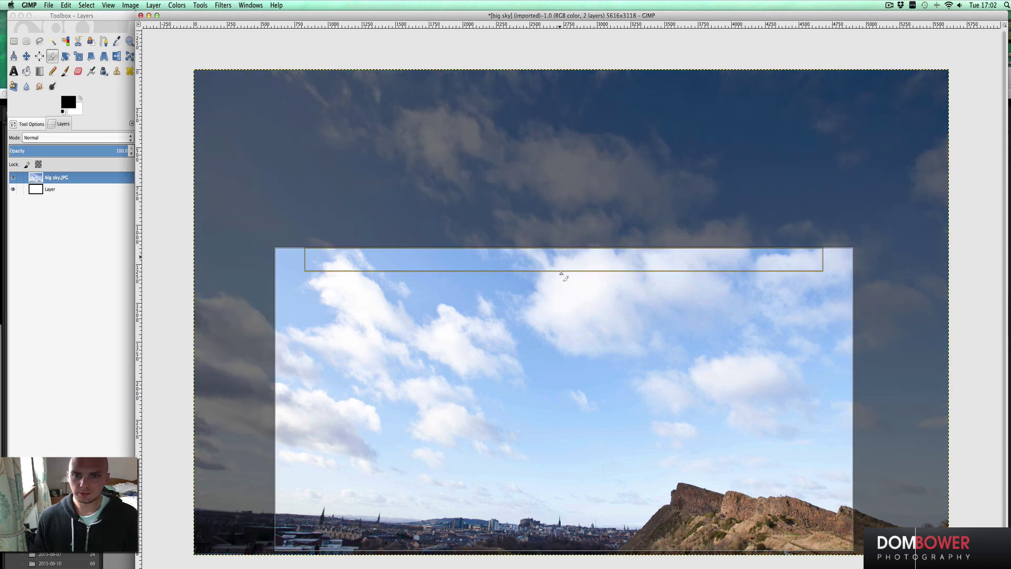
left_click_drag(561, 274, 560, 378)
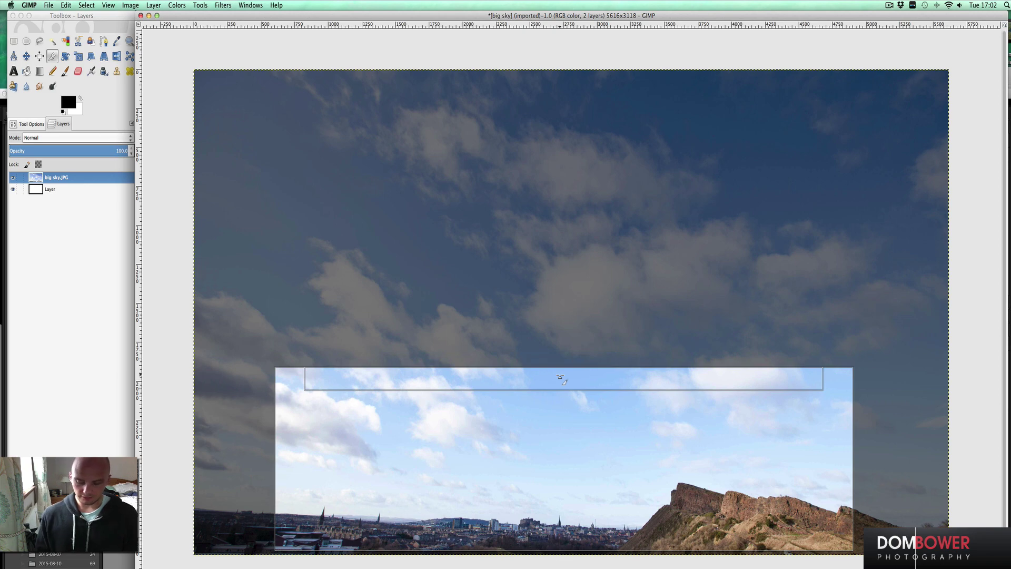
key("Return")
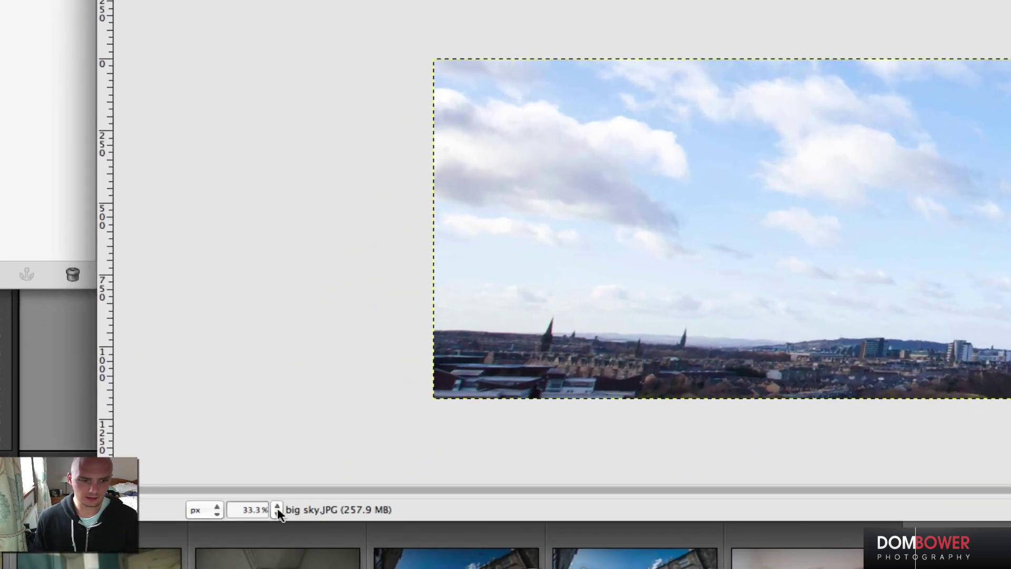
Step: Inspect the cropped strip at 100% zoom, then return to 25%
left_click(277, 509)
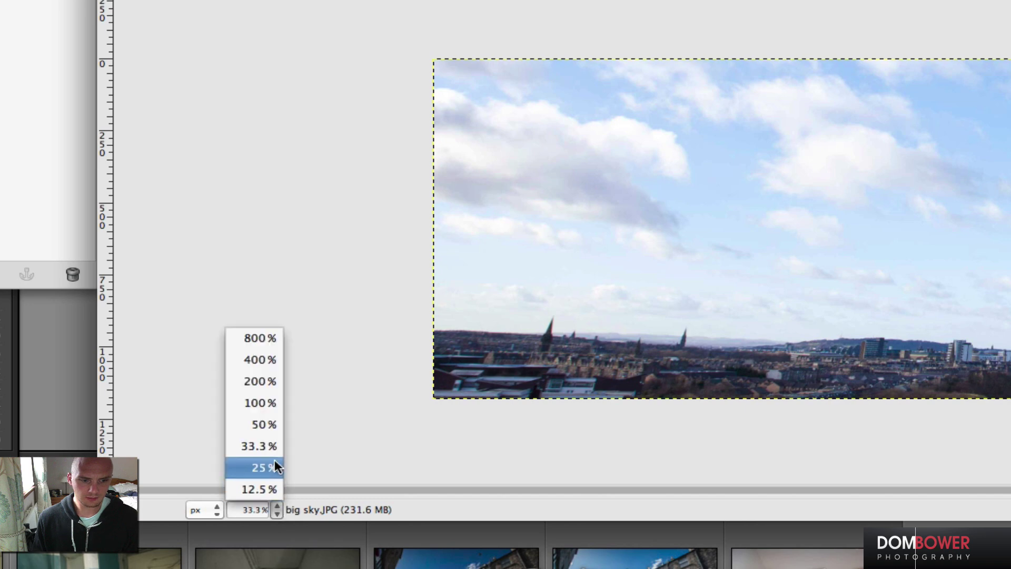
left_click(271, 406)
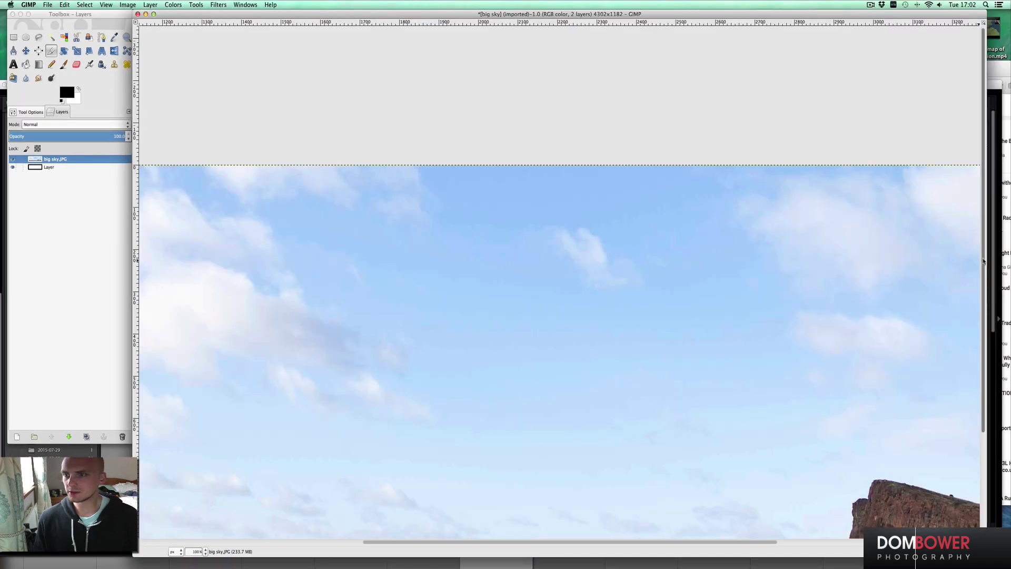
scroll(721, 524, "down", 5)
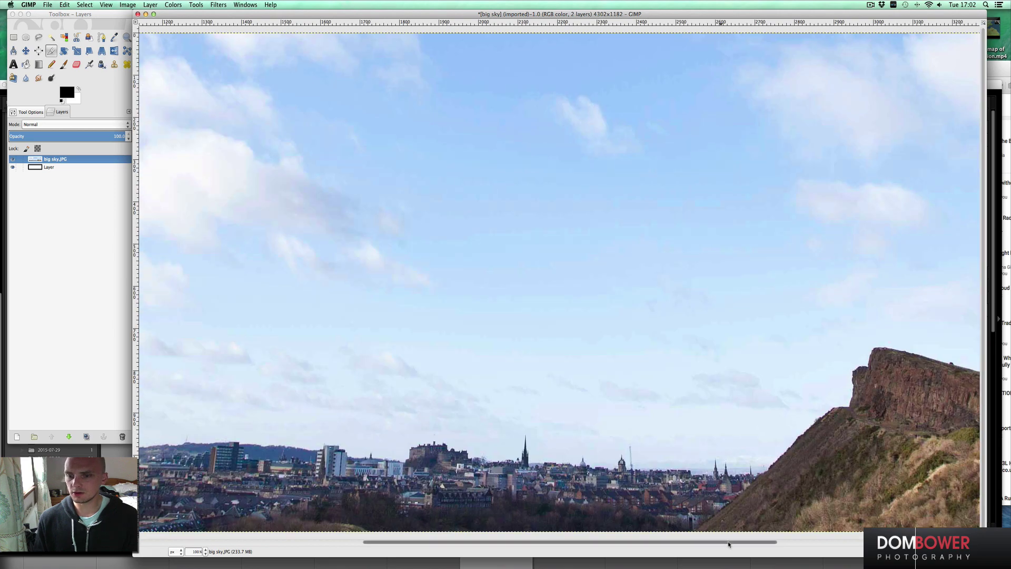
scroll(390, 527, "left", 10)
scroll(375, 527, "right", 10)
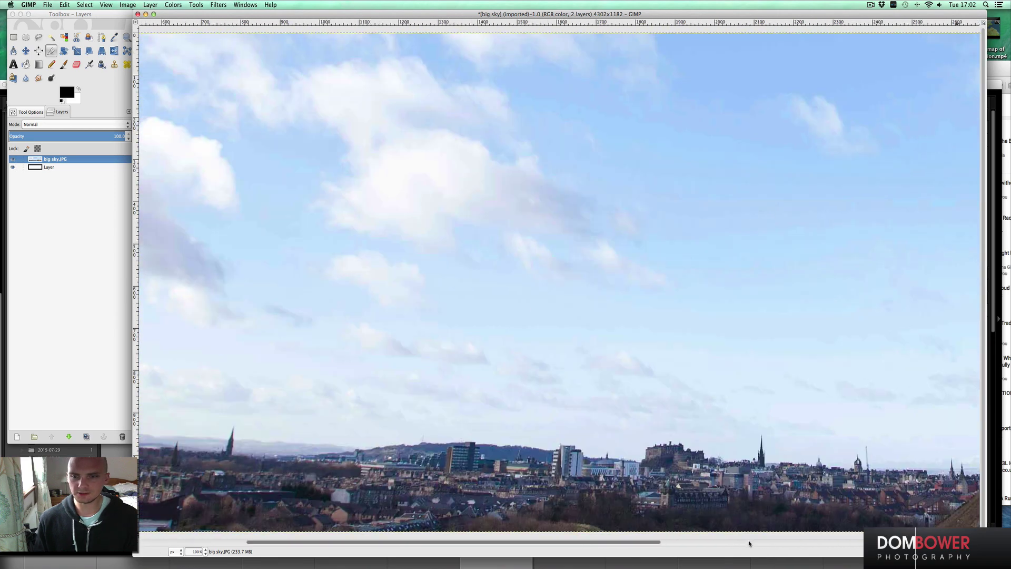
scroll(746, 539, "left", 5)
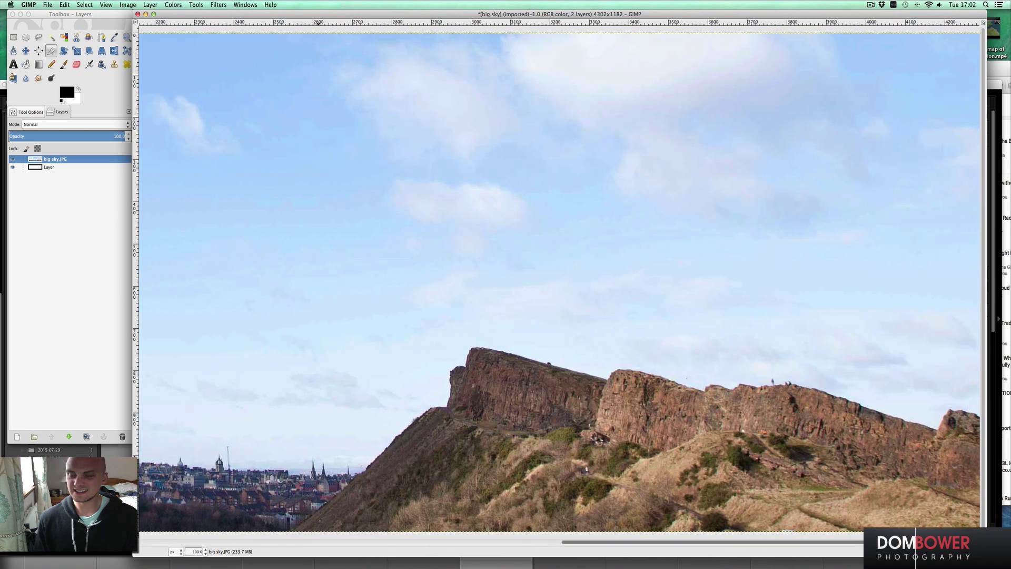
scroll(747, 539, "left", 2)
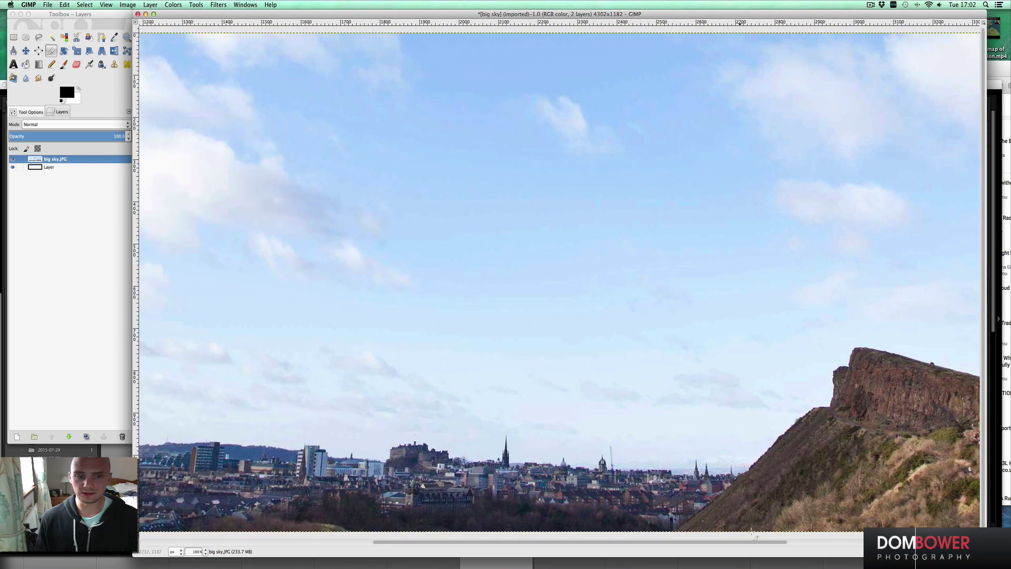
left_click(204, 552)
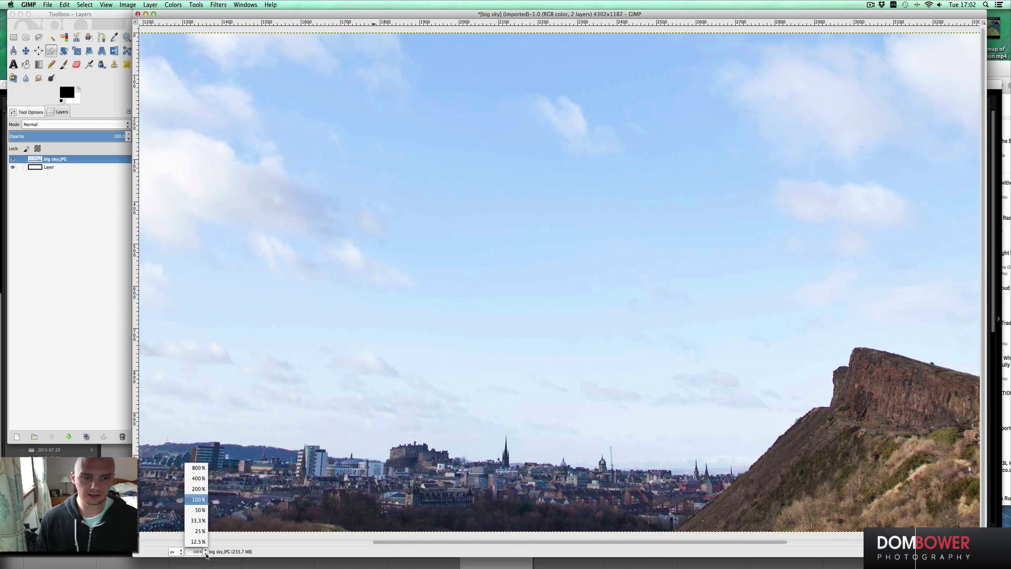
left_click(198, 531)
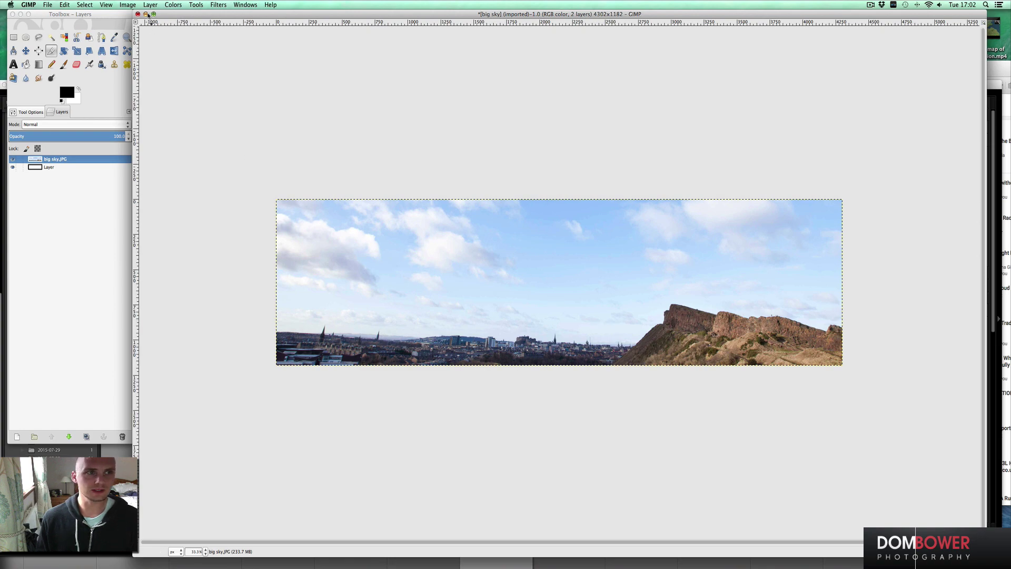
Step: Scale the panorama to 33% height (1420 × 390 px), then view it at a larger zoom
left_click(128, 6)
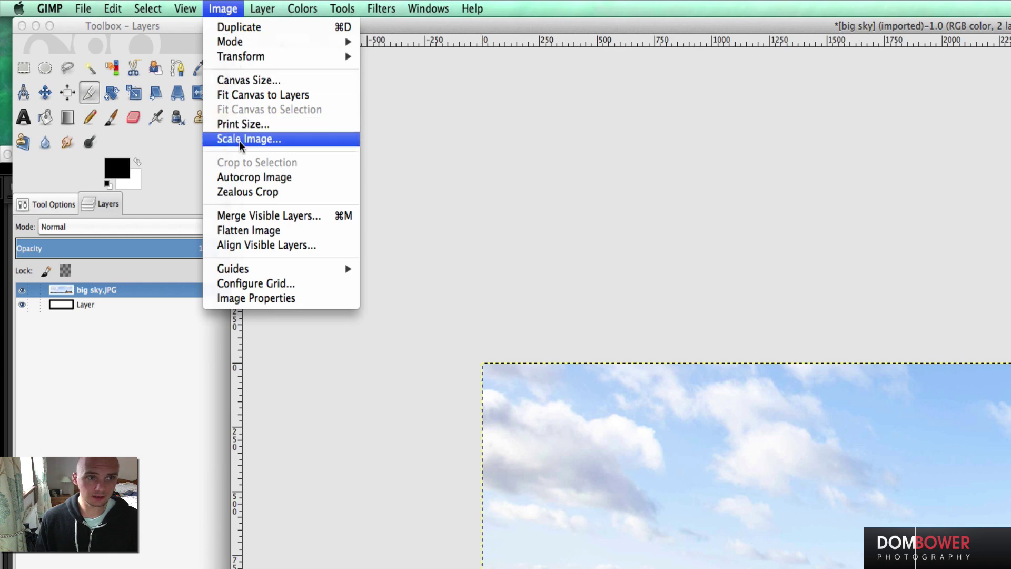
left_click(241, 139)
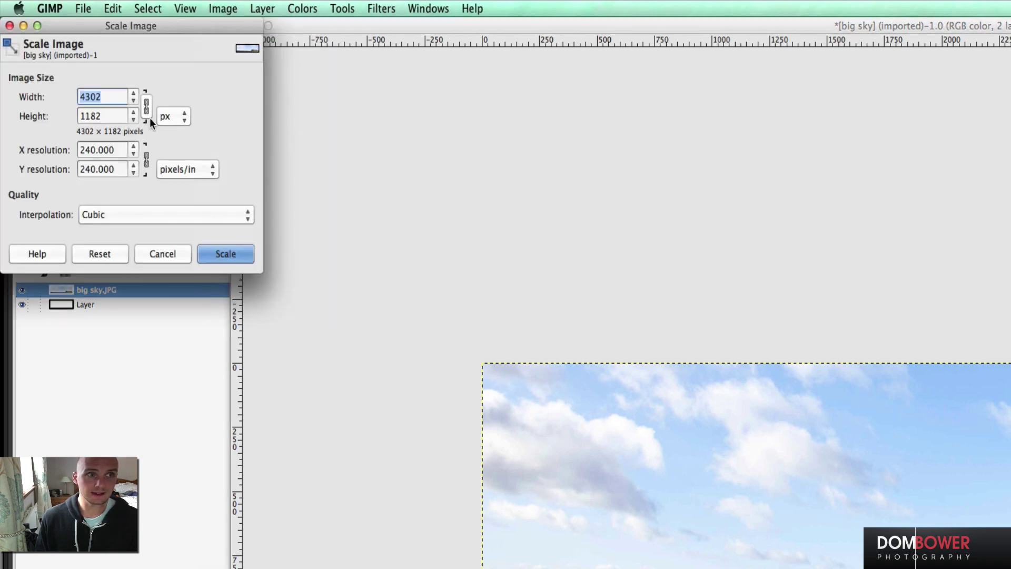
left_click(169, 116)
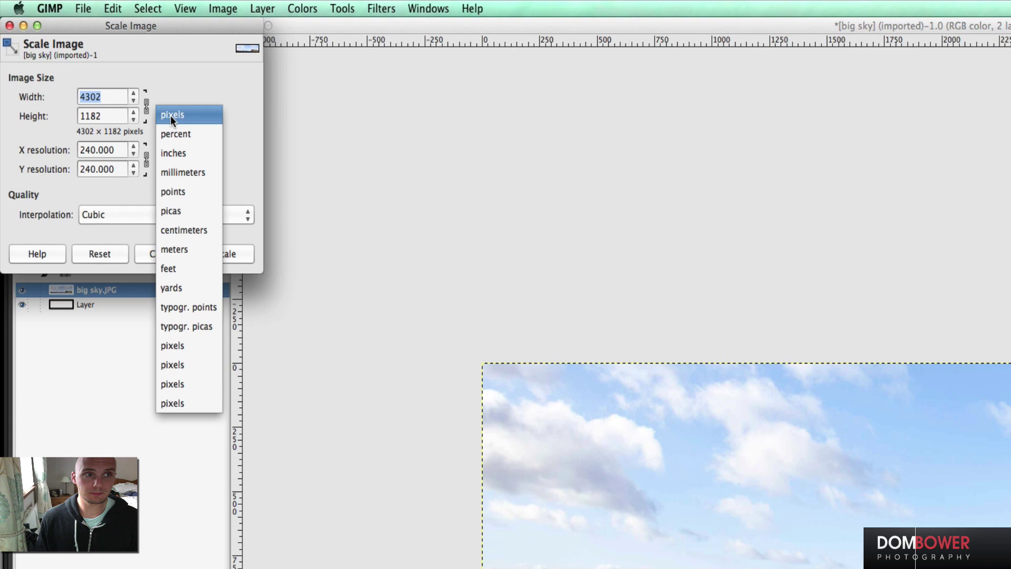
left_click(177, 138)
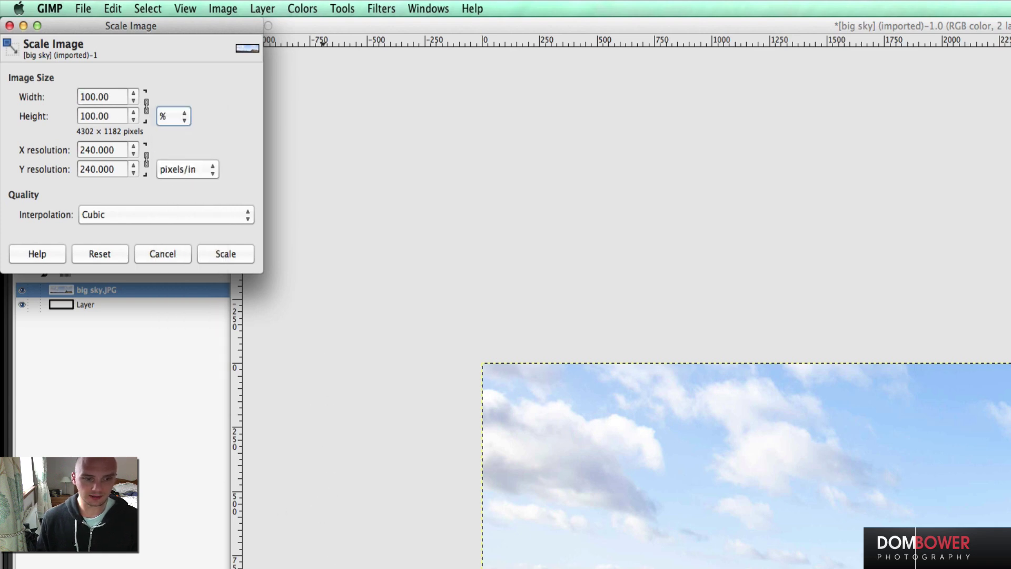
left_click(93, 116)
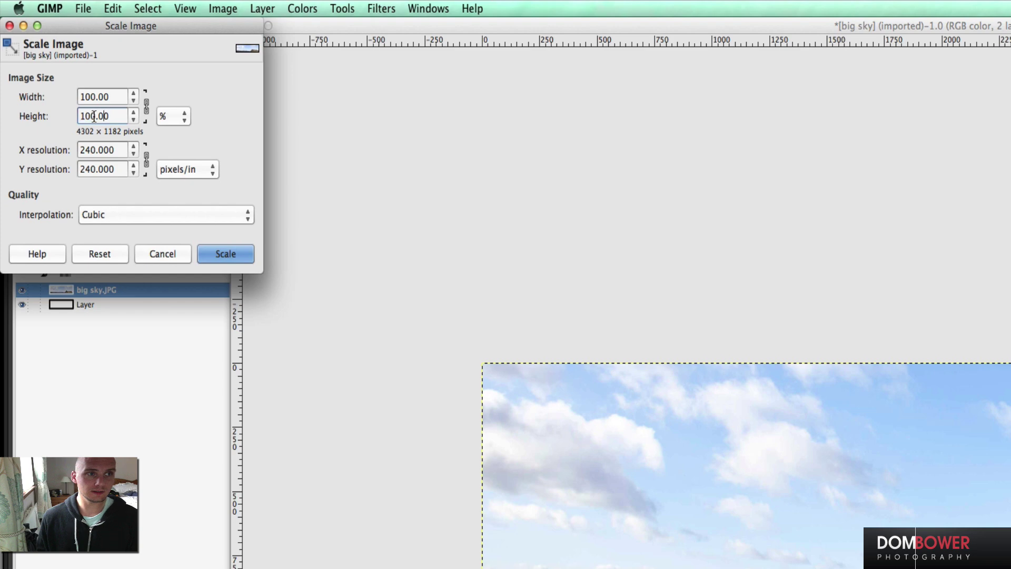
double_click(93, 115)
type("33")
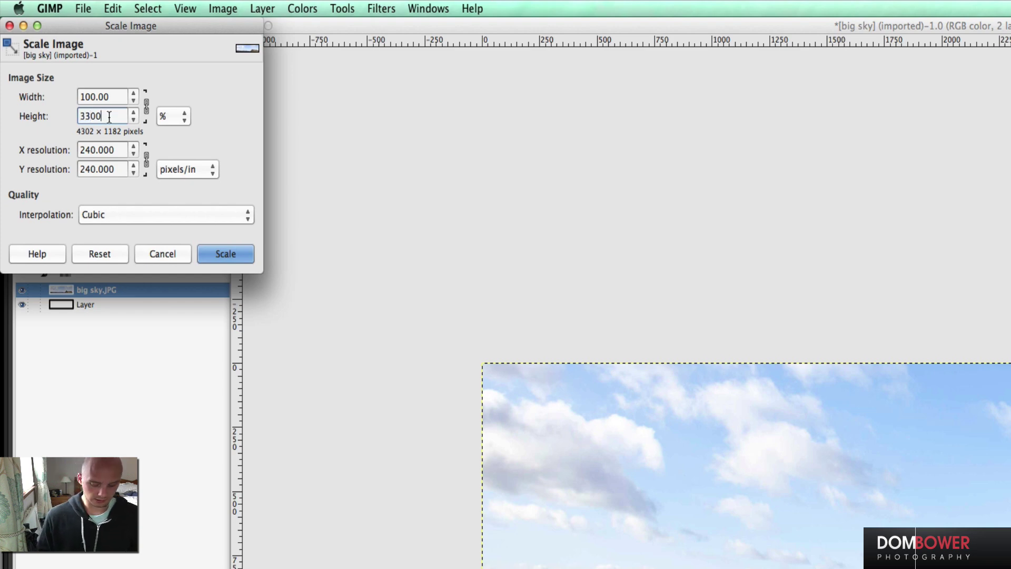
key("BackSpace")
key("BackSpace")
key("BackSpace")
left_click(110, 98)
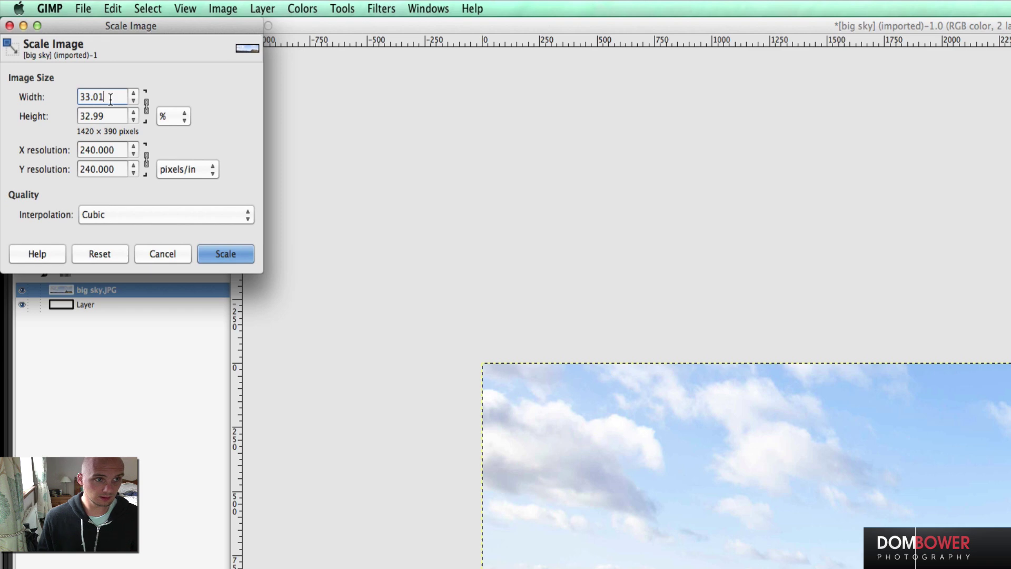
double_click(111, 98)
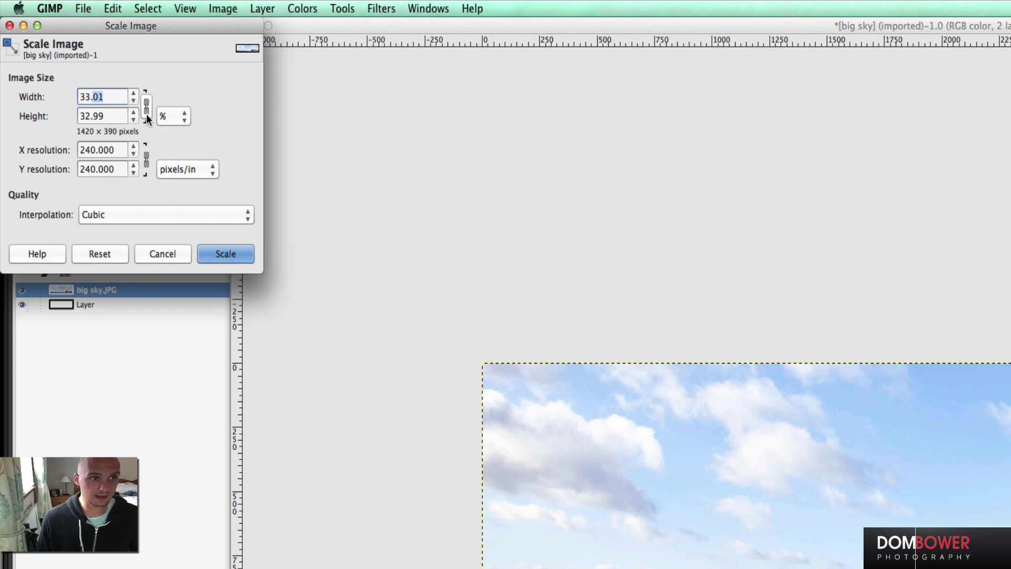
left_click(225, 253)
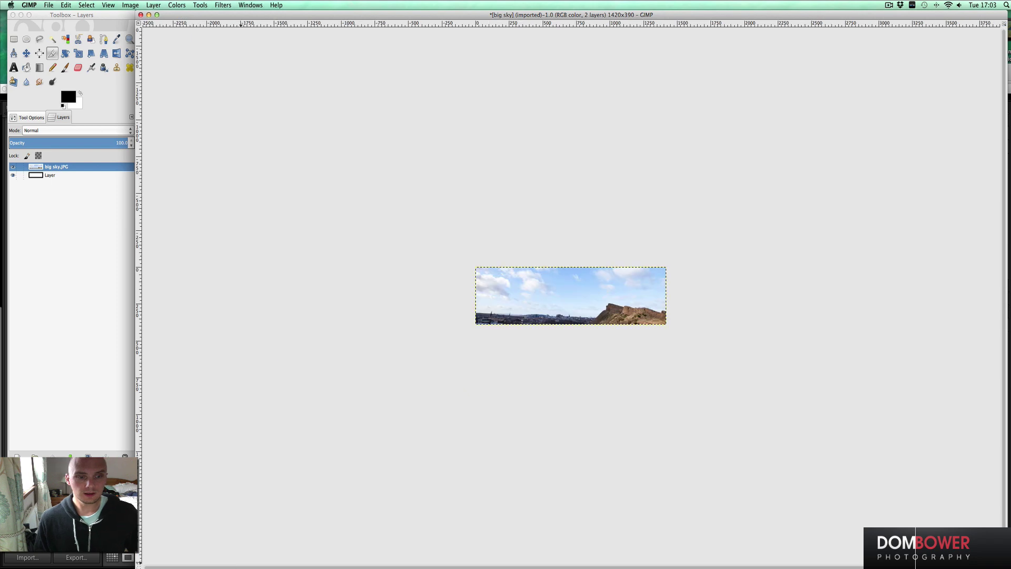
left_click(201, 558)
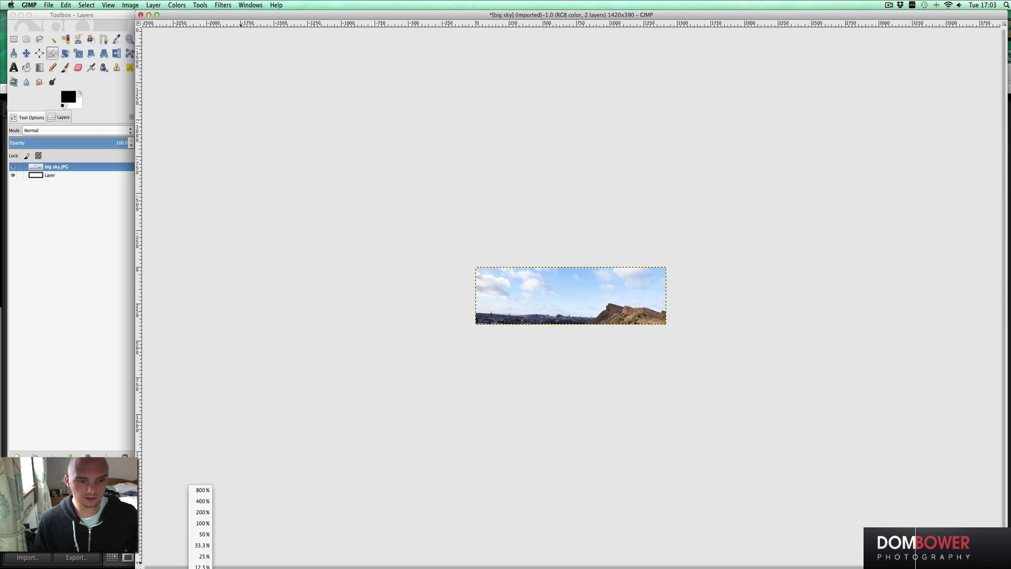
left_click(210, 524)
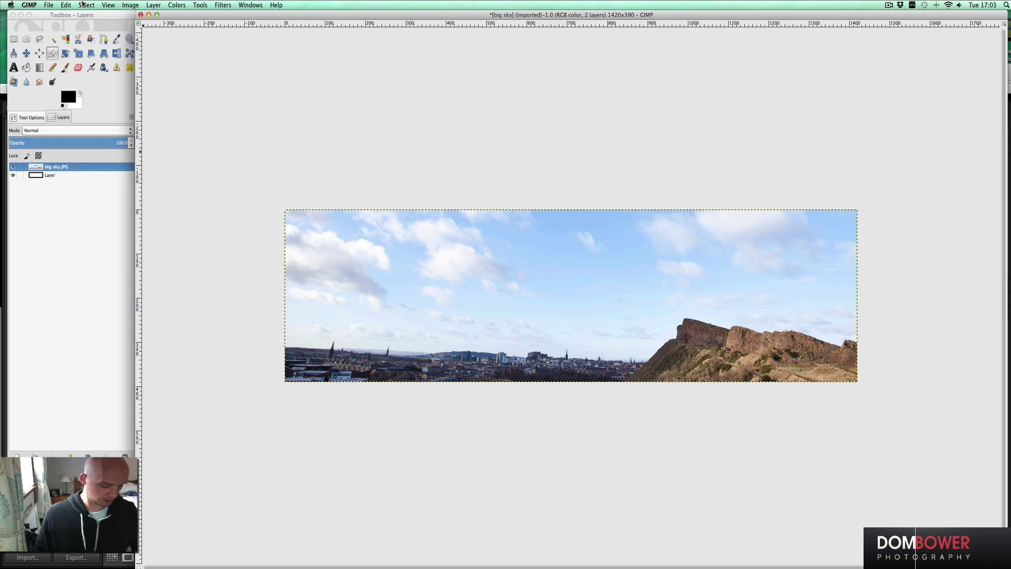
Step: Fit the view, then open Scale Image with pixel units and linked proportions
key("ctrl+shift+j")
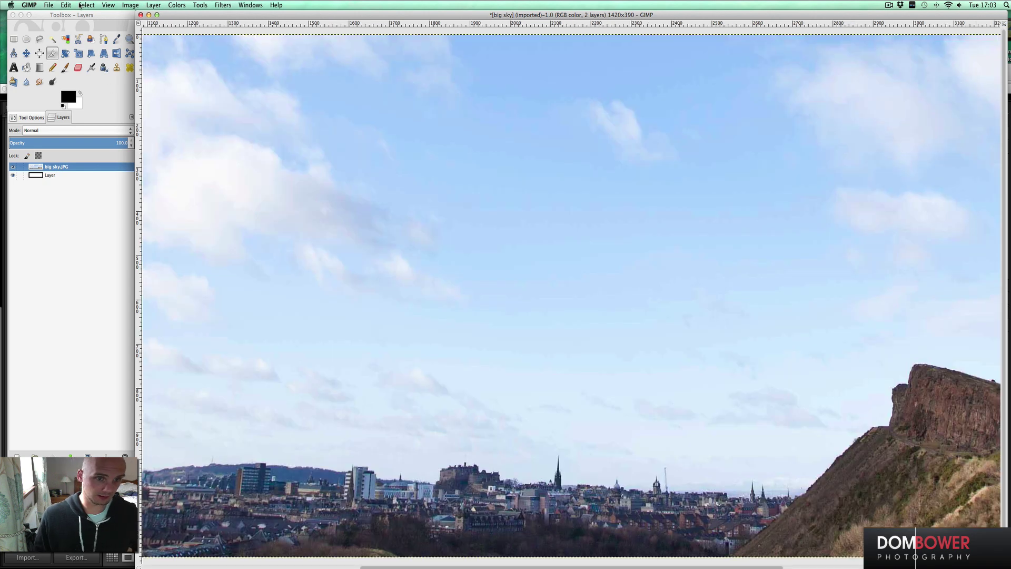
left_click(83, 5)
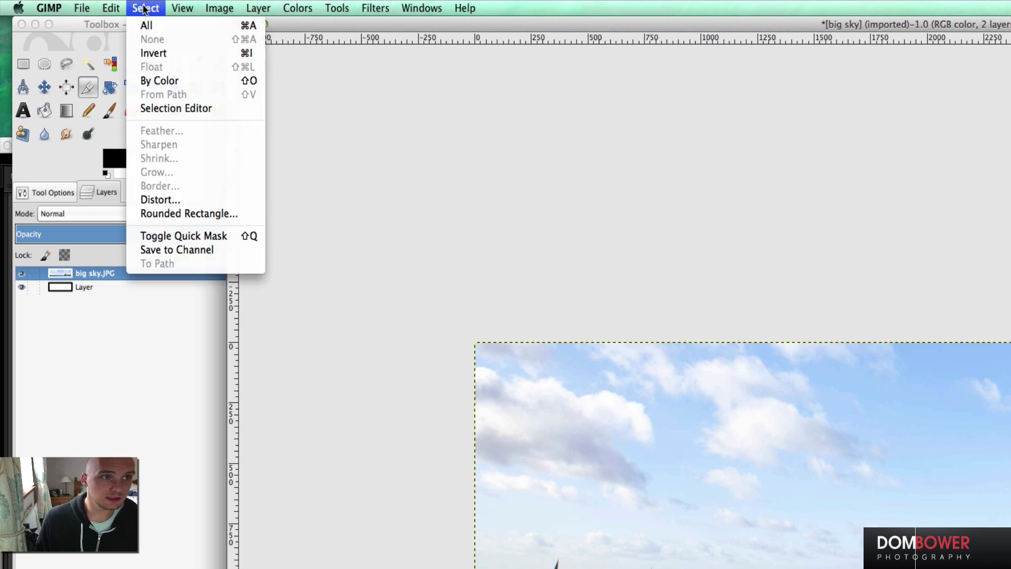
mouse_move(230, 9)
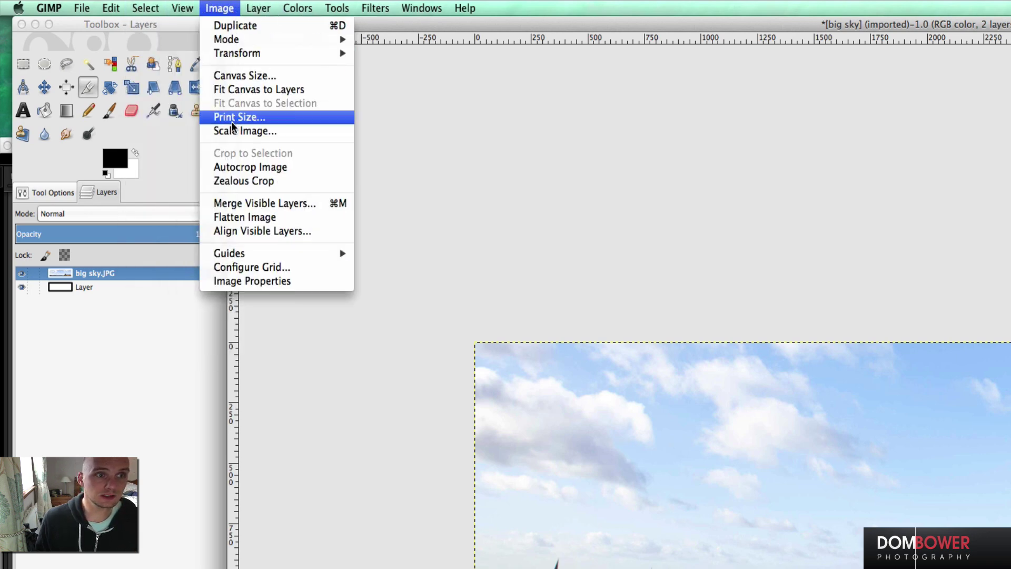
left_click(245, 131)
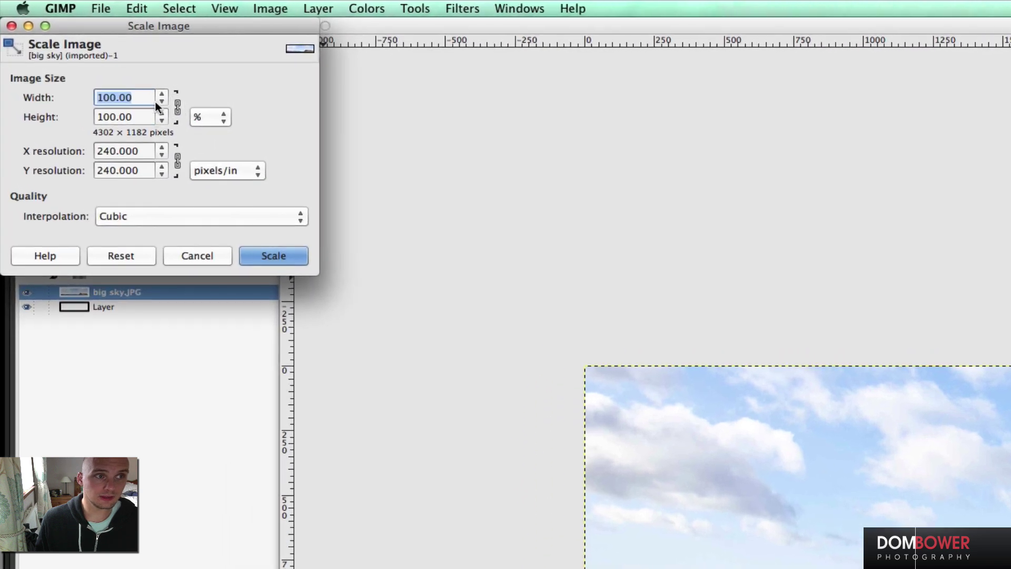
left_click(214, 117)
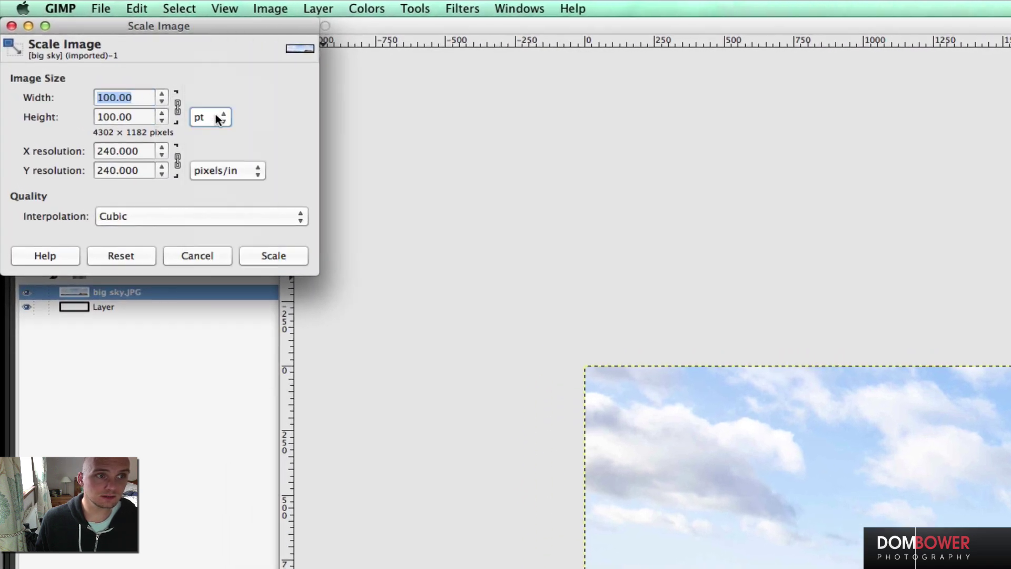
scroll(216, 114, "up", 4)
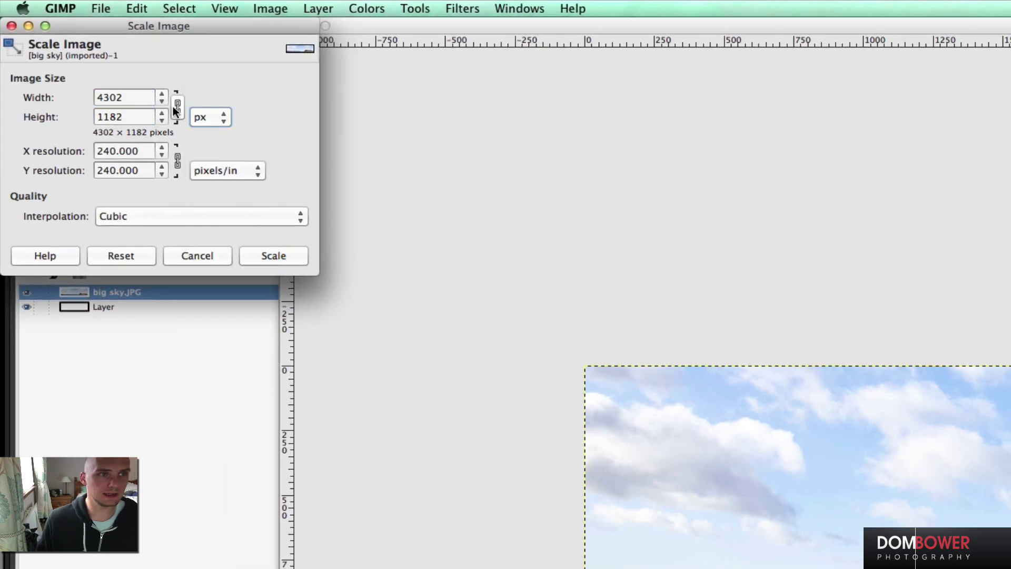
left_click(178, 107)
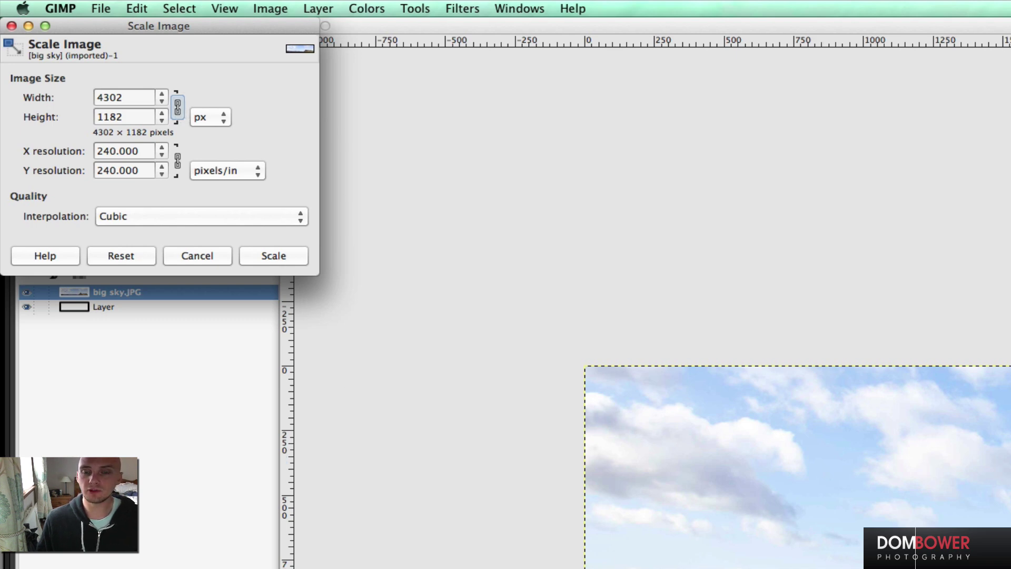
Step: Enter width 600 px, then 67700 px (height 18601), keeping Cubic interpolation
double_click(110, 96)
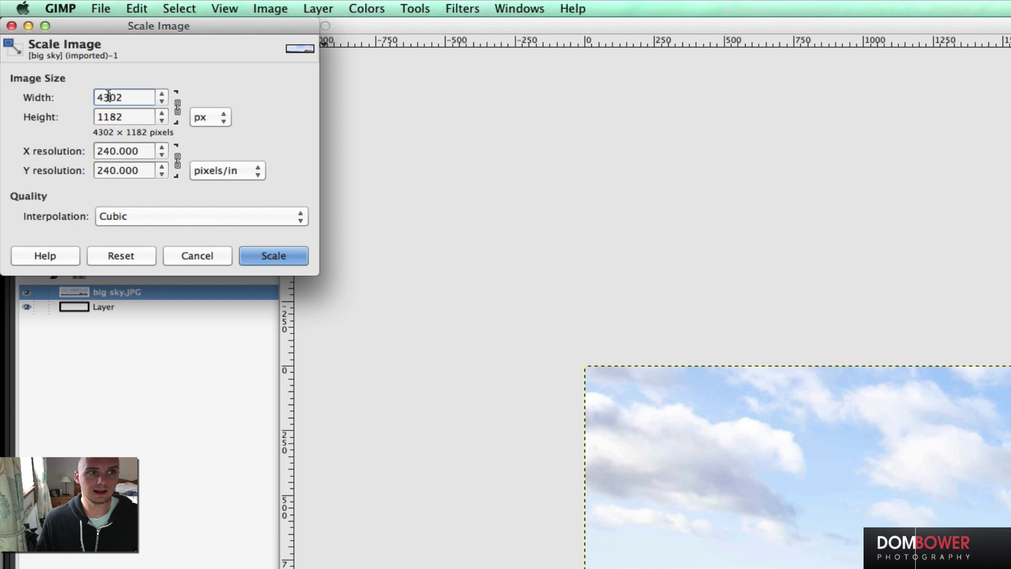
type("60")
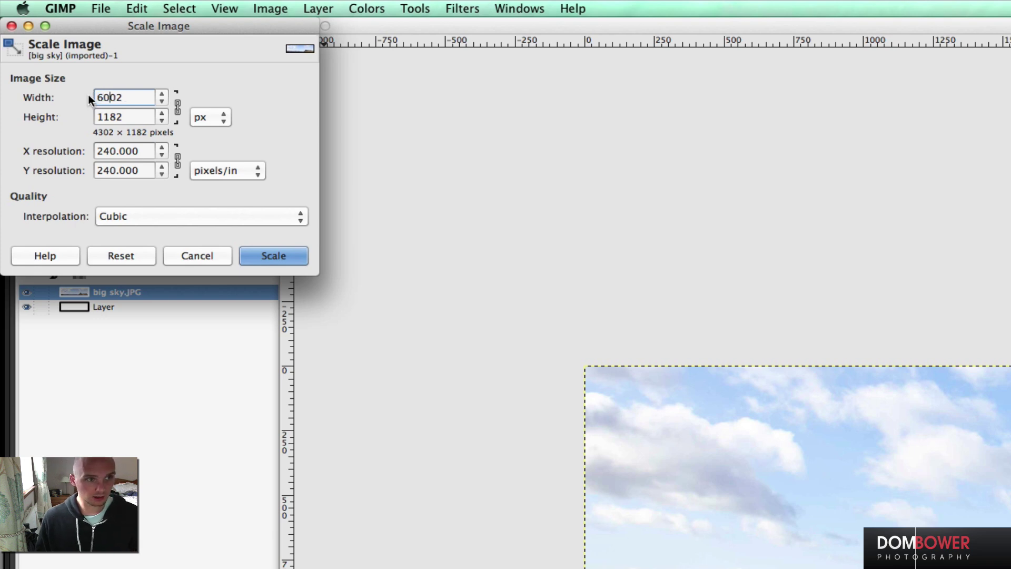
type("0")
left_click(139, 97)
key("BackSpace")
key("BackSpace")
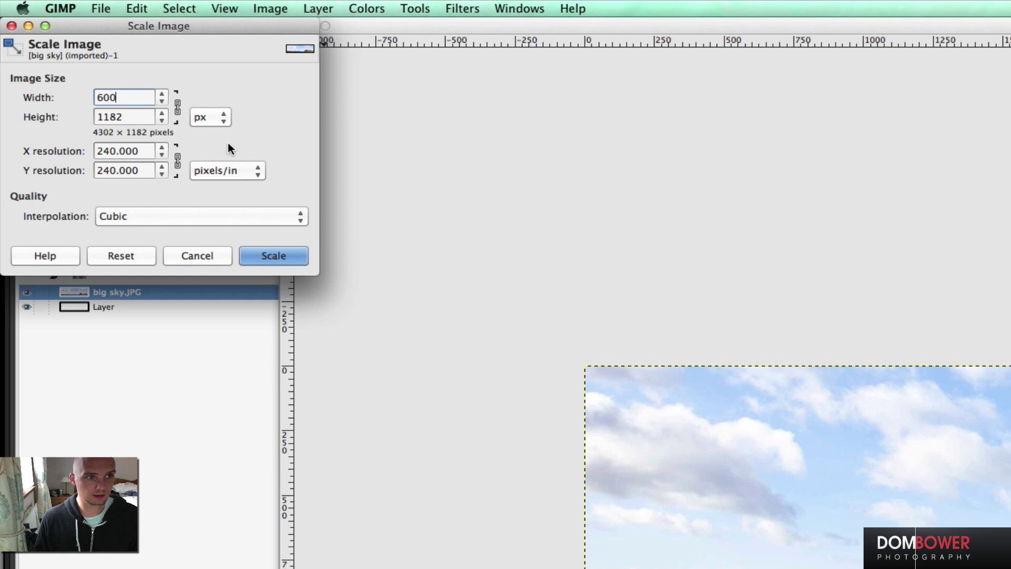
key("Tab")
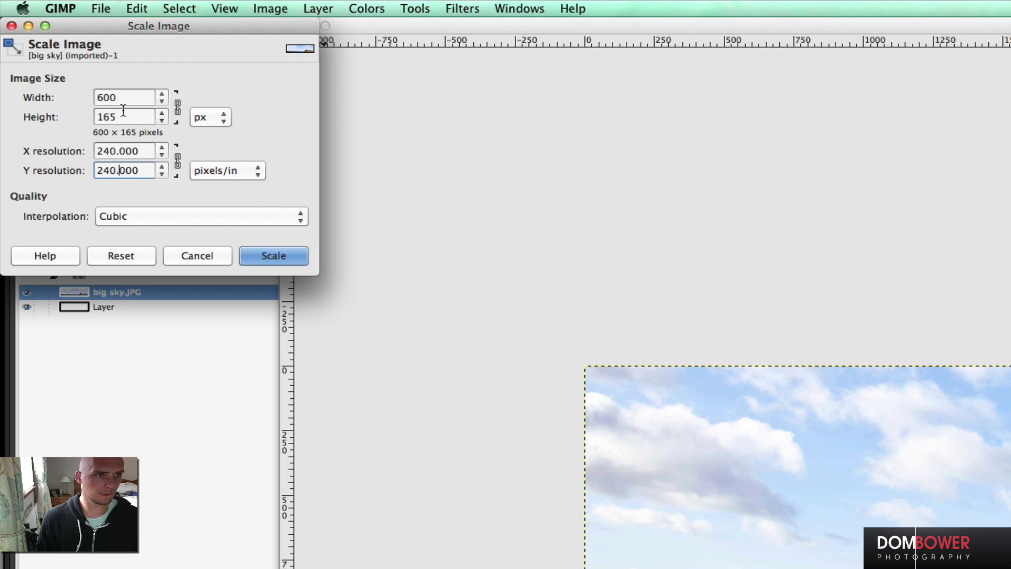
left_click(102, 97)
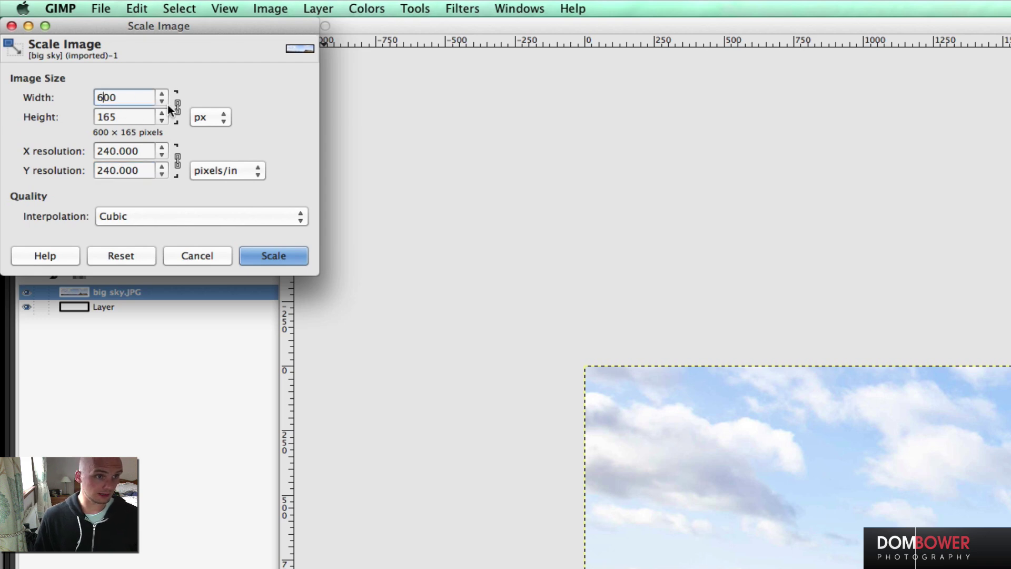
type("77")
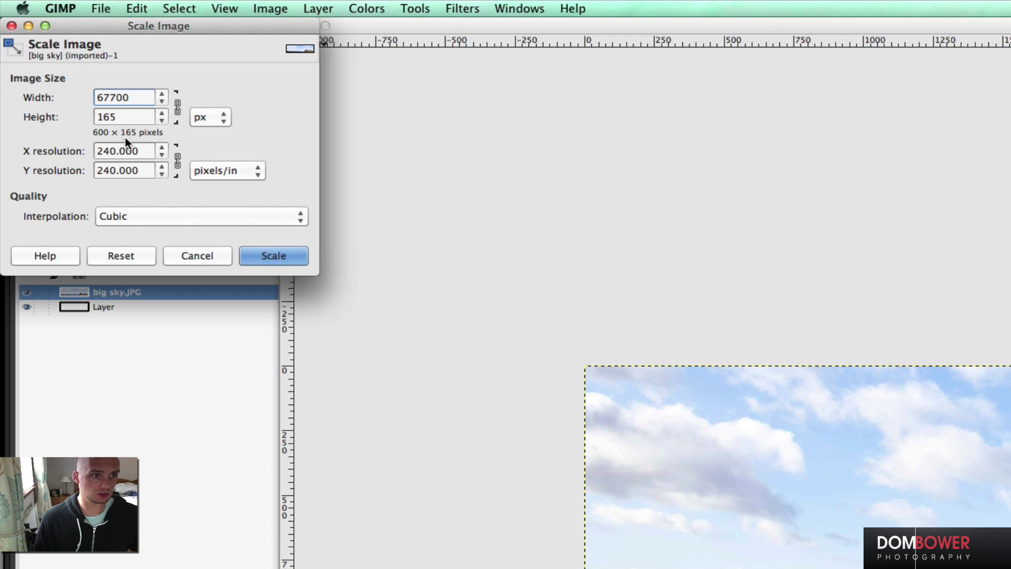
left_click(127, 151)
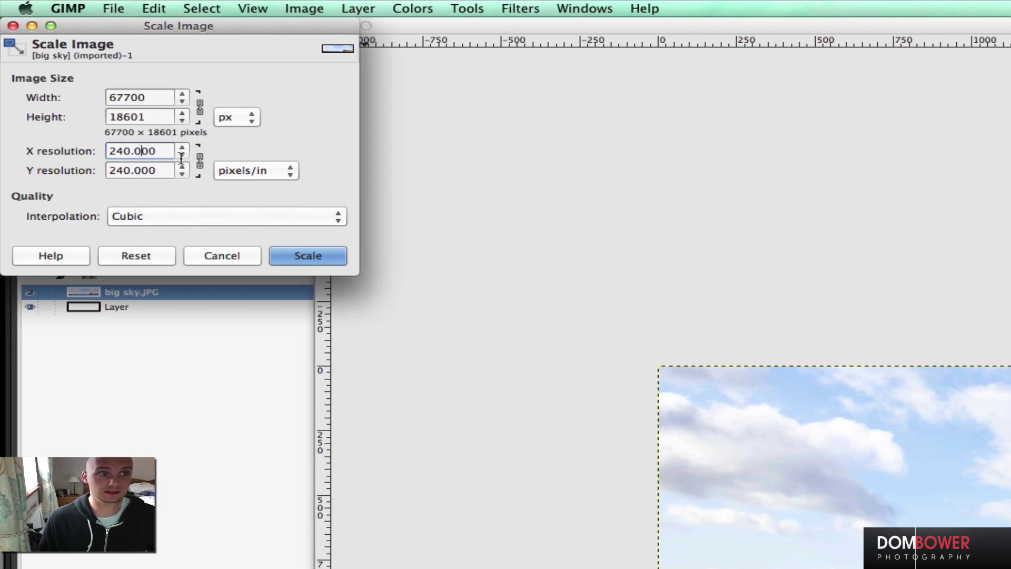
left_click(143, 217)
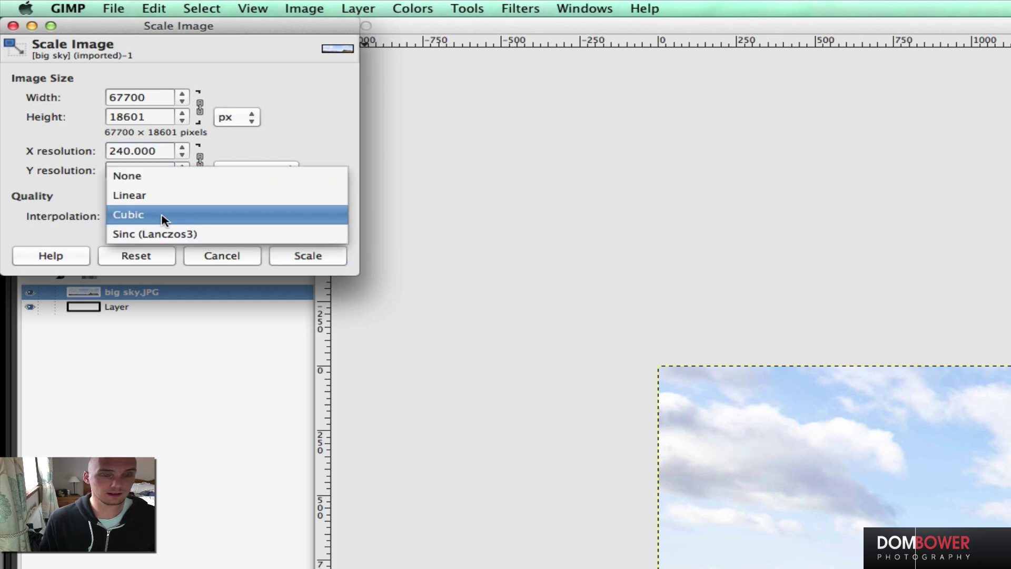
left_click(154, 218)
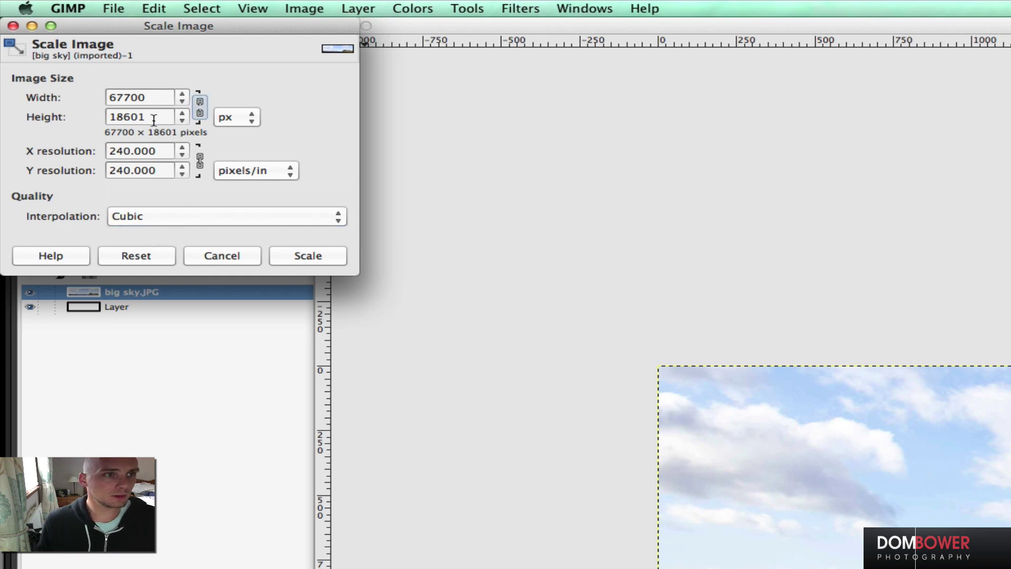
Step: Scale the photo to 700 px wide with unlinked proportions, then undo the distorted result
left_click(123, 98)
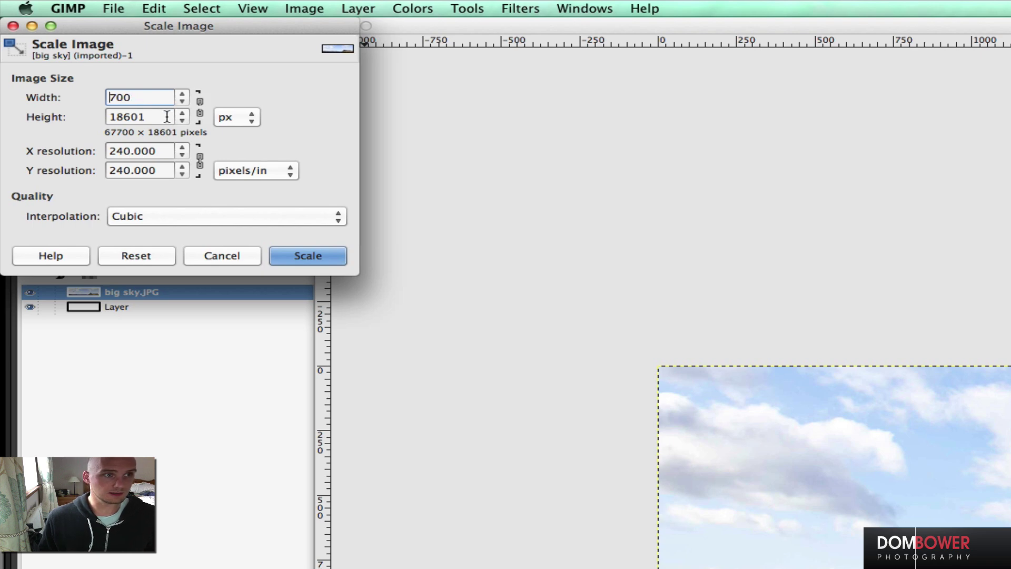
left_click(124, 117)
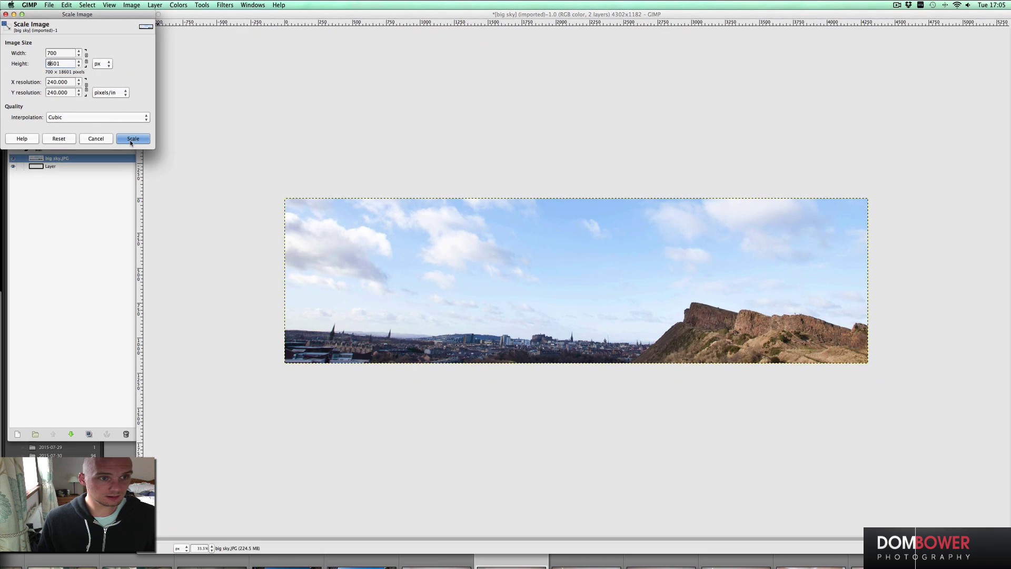
key("Return")
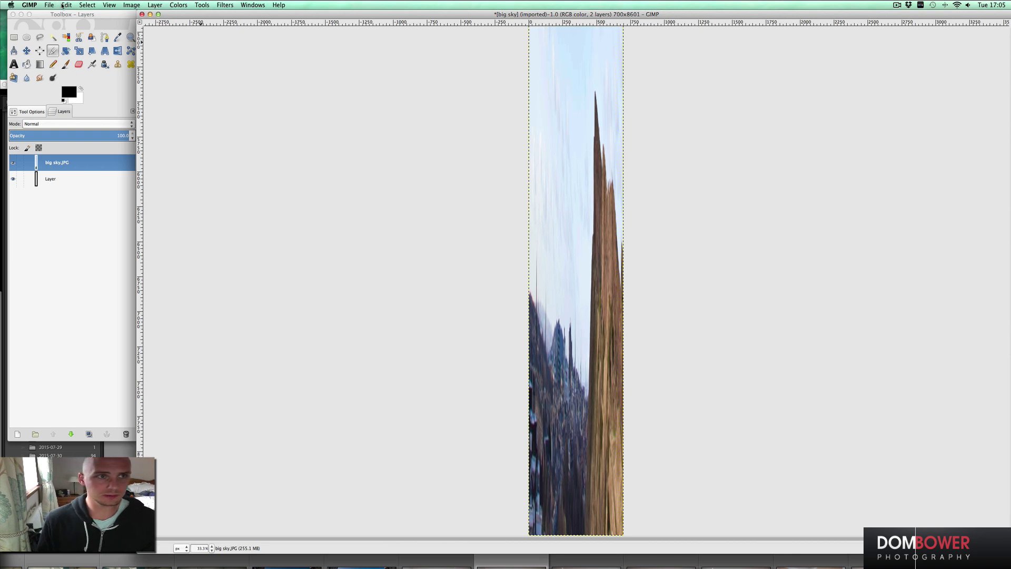
key("ctrl+z")
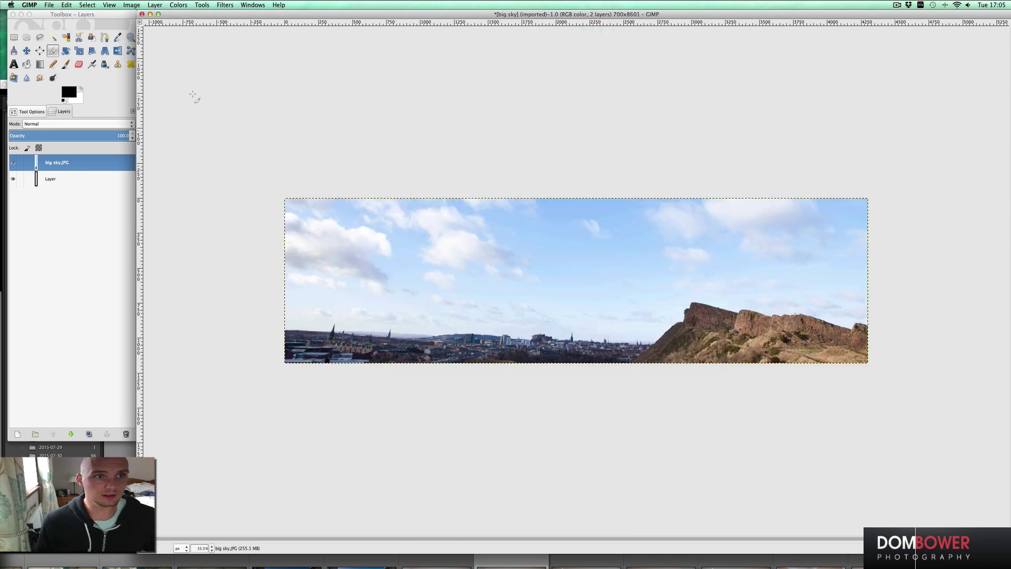
Step: Open the Scale Image dialog from the Image menu
left_click(138, 6)
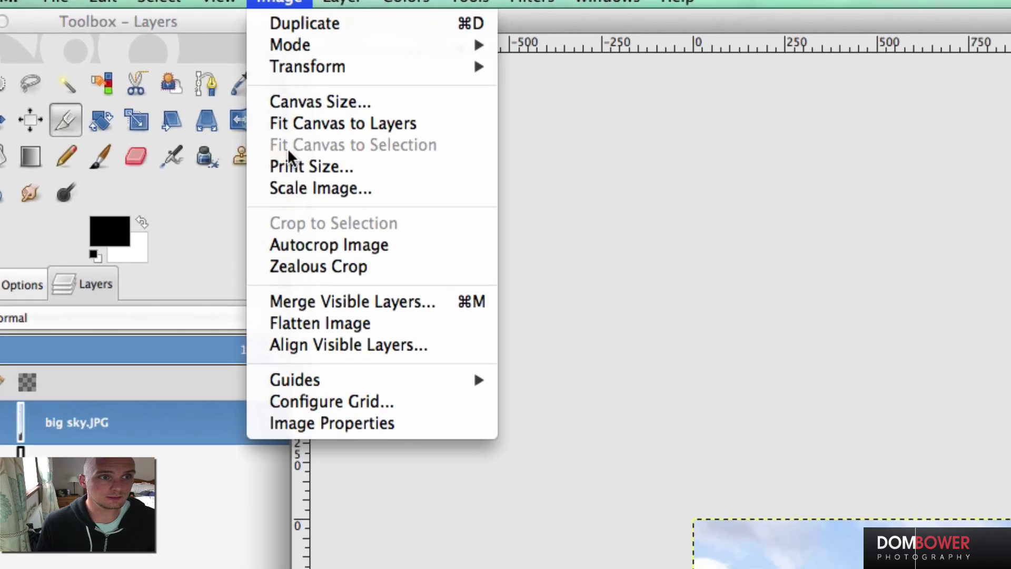
left_click(307, 191)
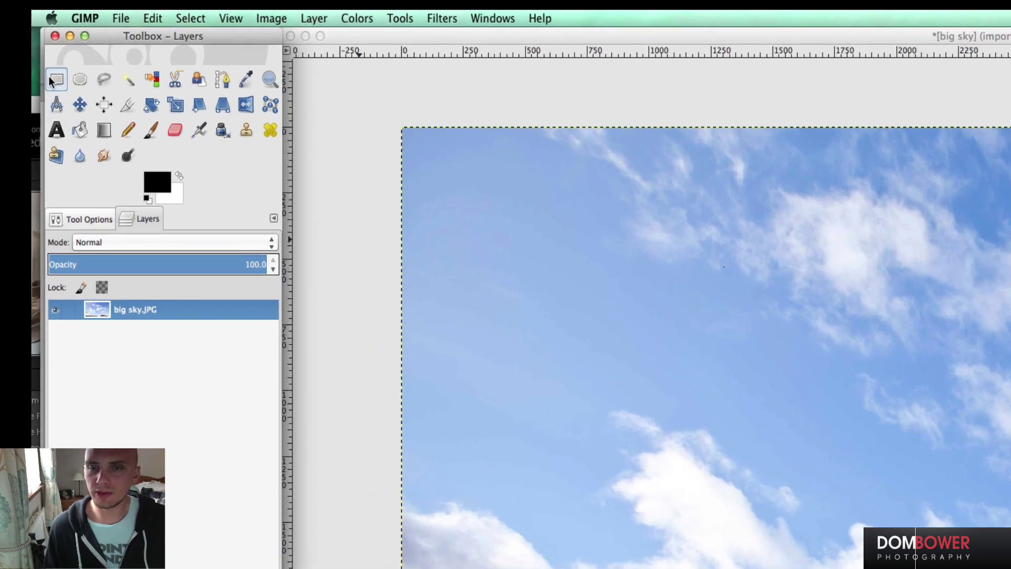
Step: Draw a rectangle selection and set its size to 1920 × 1080
double_click(49, 76)
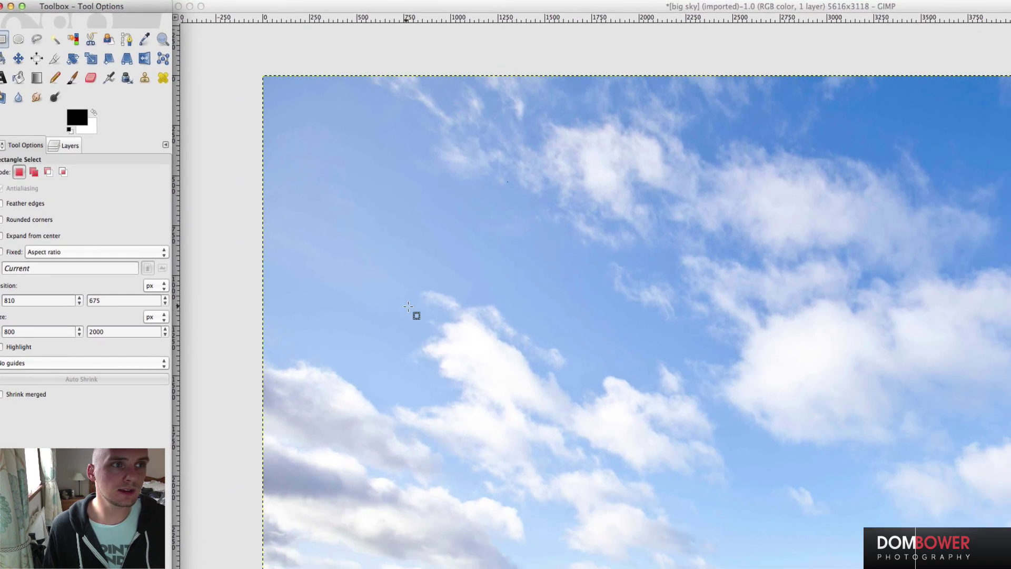
left_click_drag(406, 287, 830, 568)
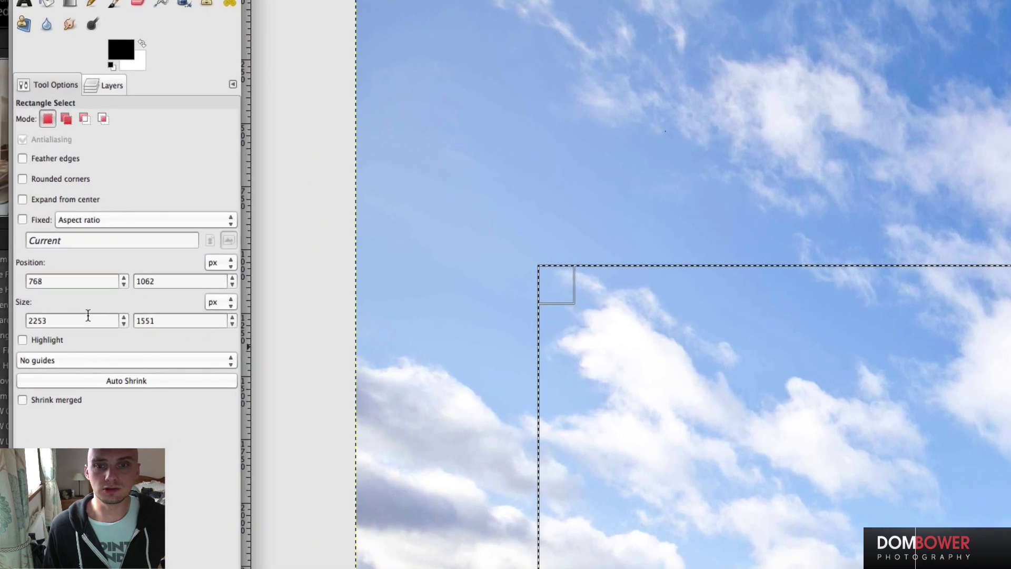
double_click(54, 331)
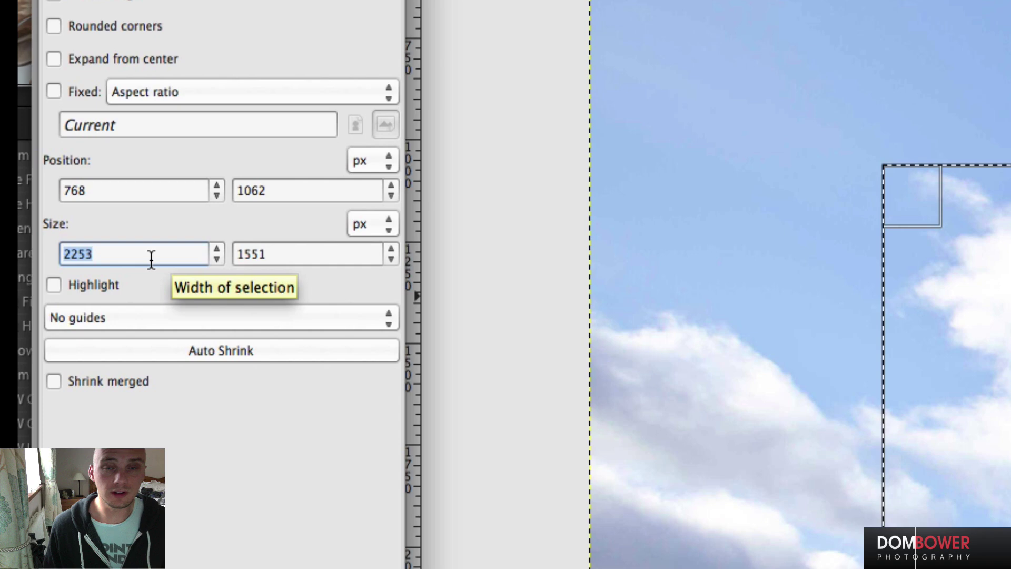
type("1")
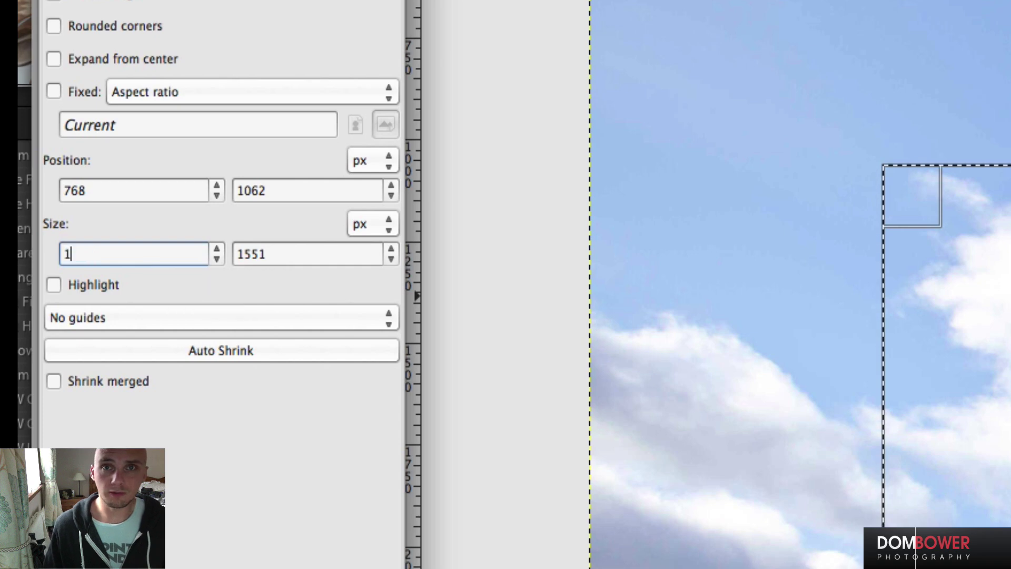
type("080")
key("Tab")
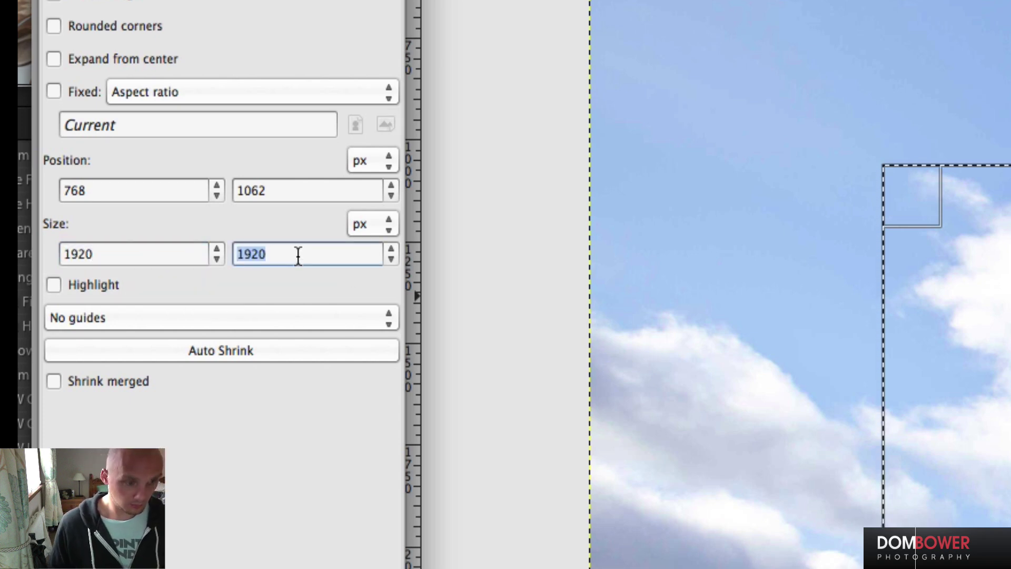
type("1")
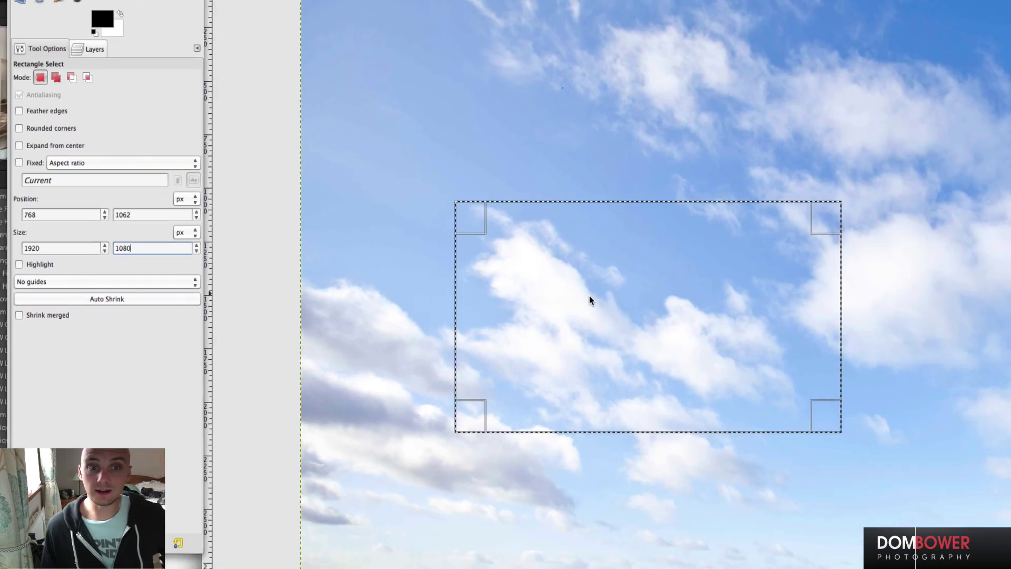
Step: Move the 1920 × 1080 selection down and right over the crags and skyline
left_click_drag(591, 298, 957, 450)
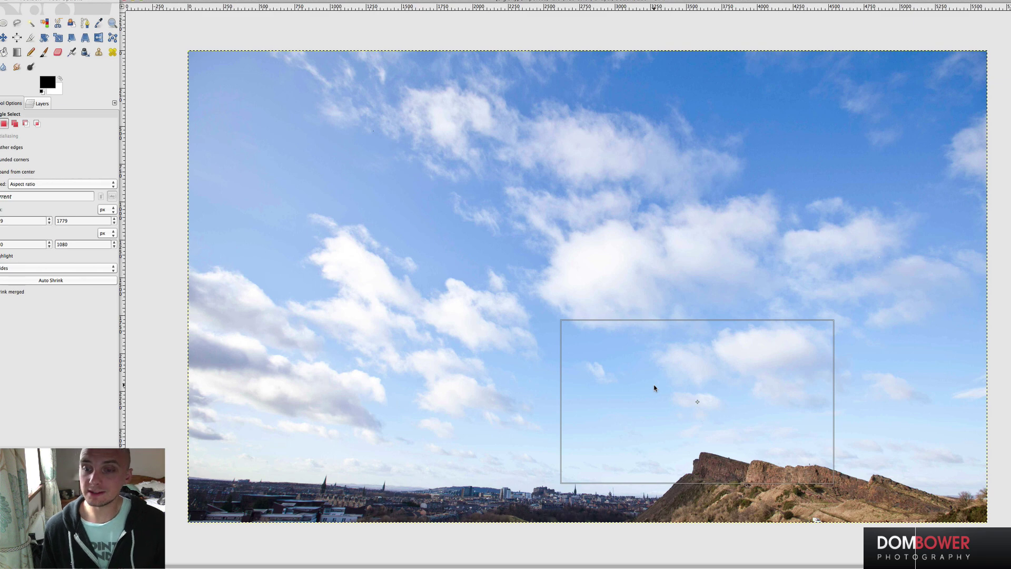
left_click_drag(654, 388, 640, 407)
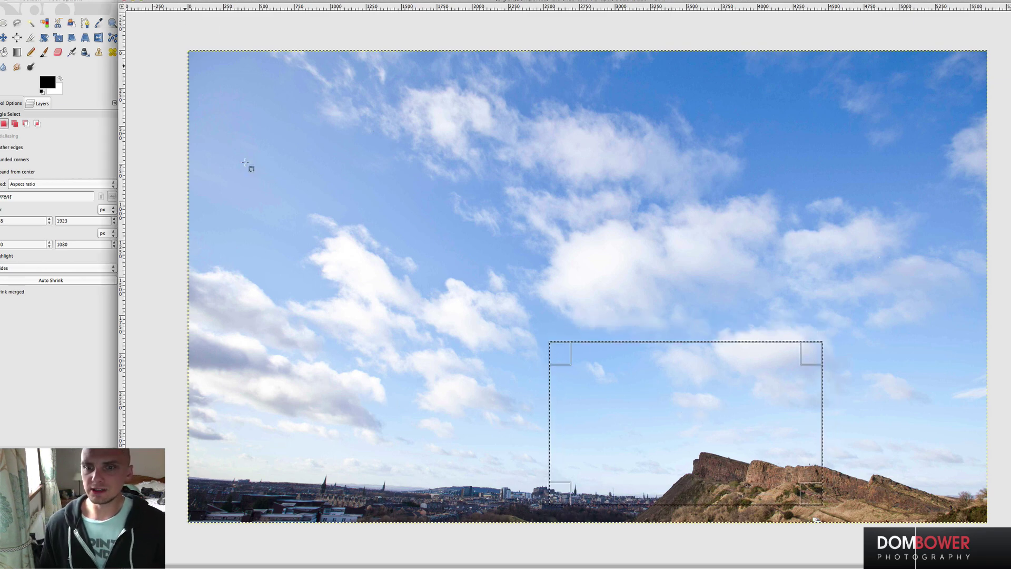
left_click_drag(697, 442, 733, 471)
left_click(68, 0)
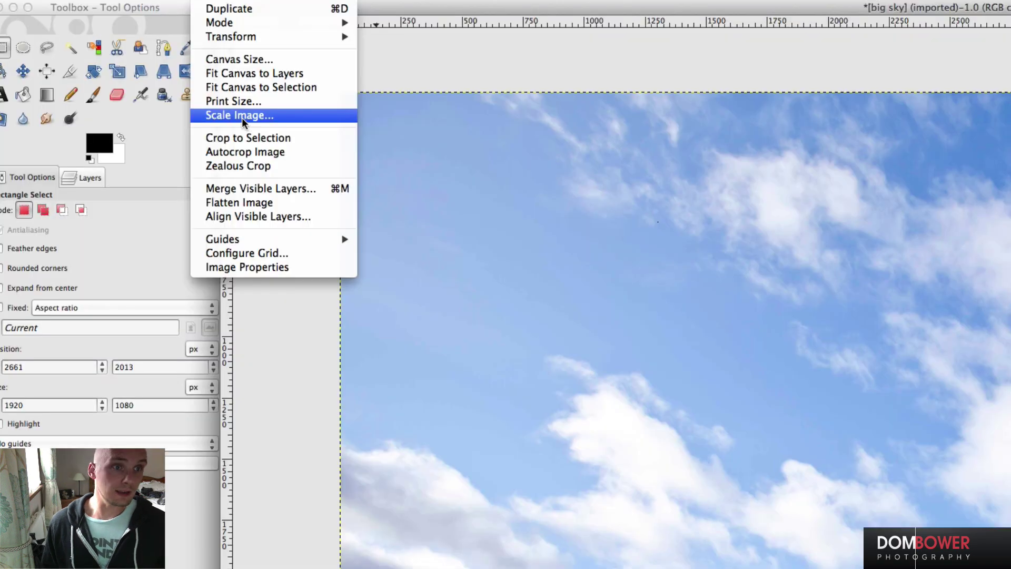
Step: Fit the canvas to the 1920×1080 selection and nudge the photo layer up inside it
left_click(242, 87)
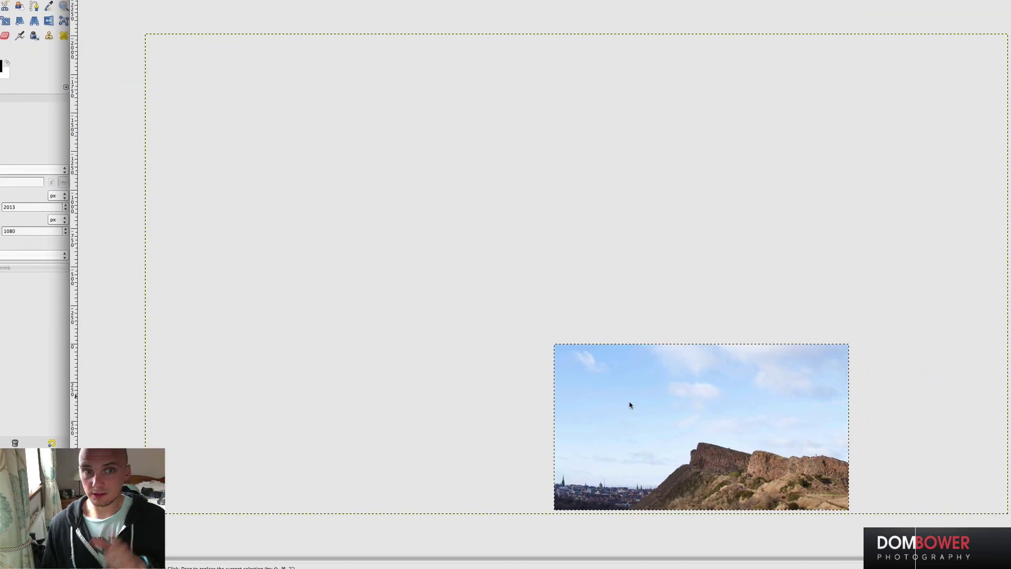
key("m")
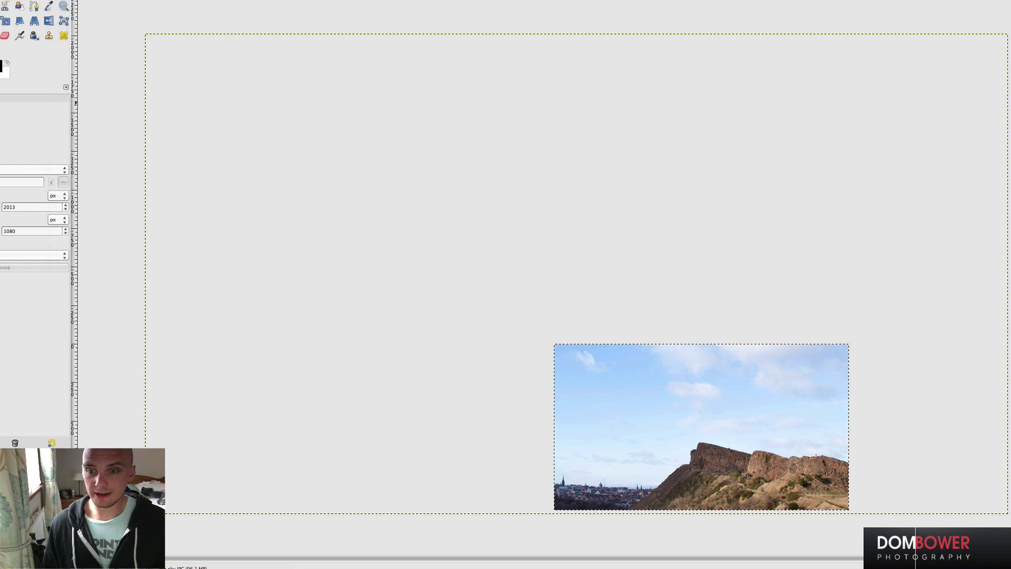
left_click_drag(294, 162, 293, 139)
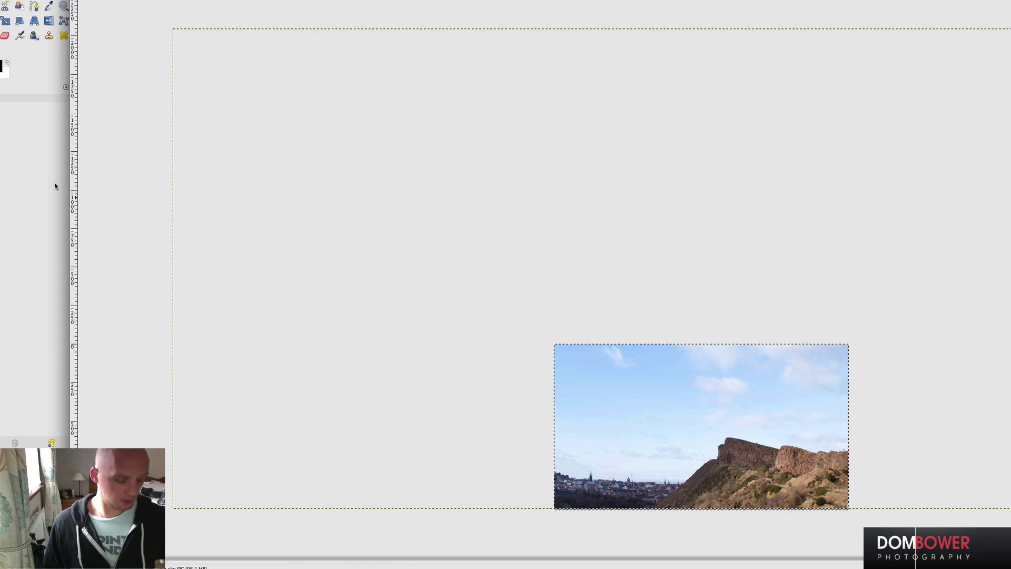
Step: Undo the layer move and canvas fit, restoring the full-size photo
key("ctrl+z")
key("ctrl+z")
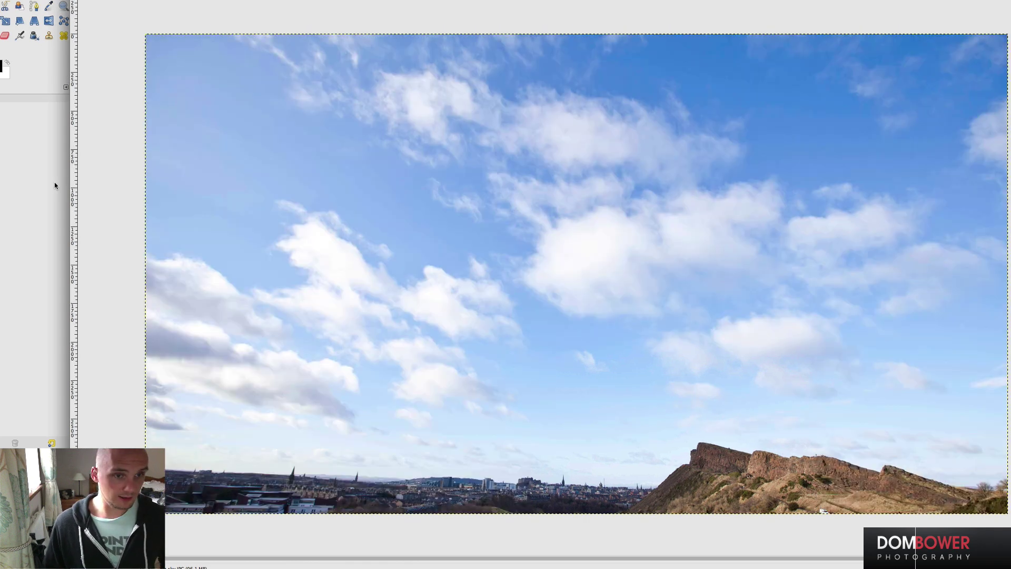
left_click_drag(342, 191, 585, 333)
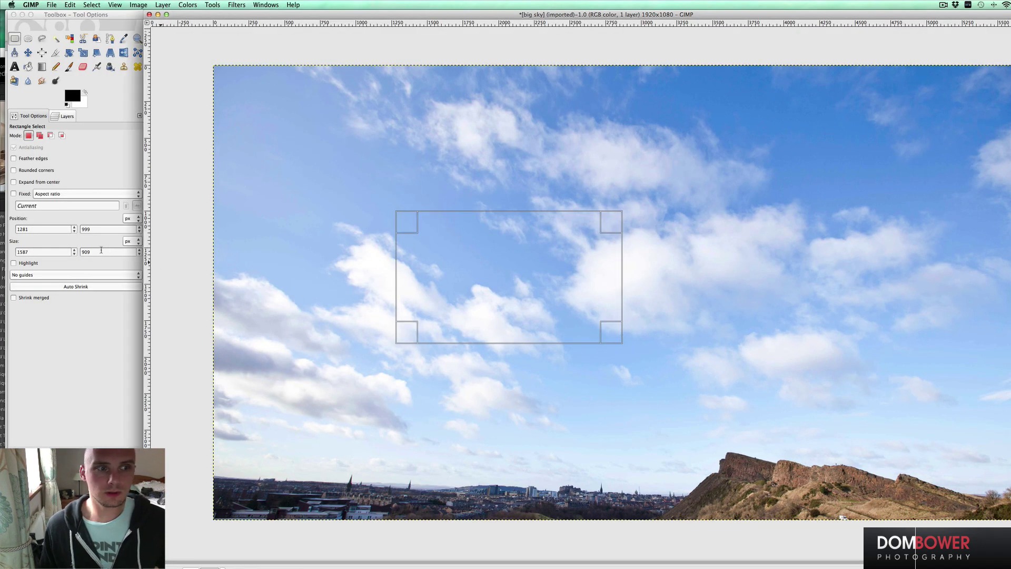
key("ctrl+z")
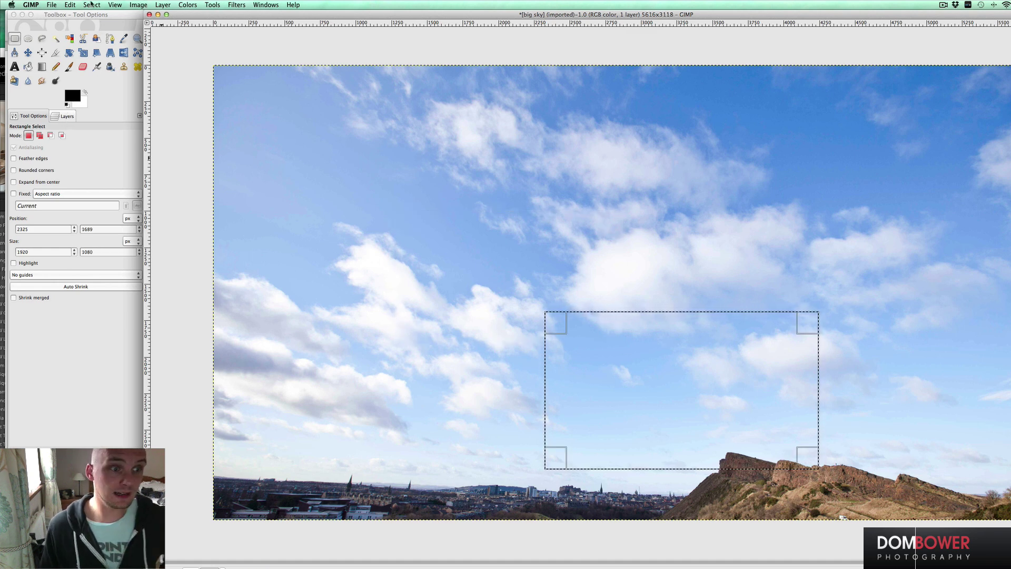
Step: Float the 1920×1080 selection to a new layer and hide the big sky.JPG layer
left_click(92, 5)
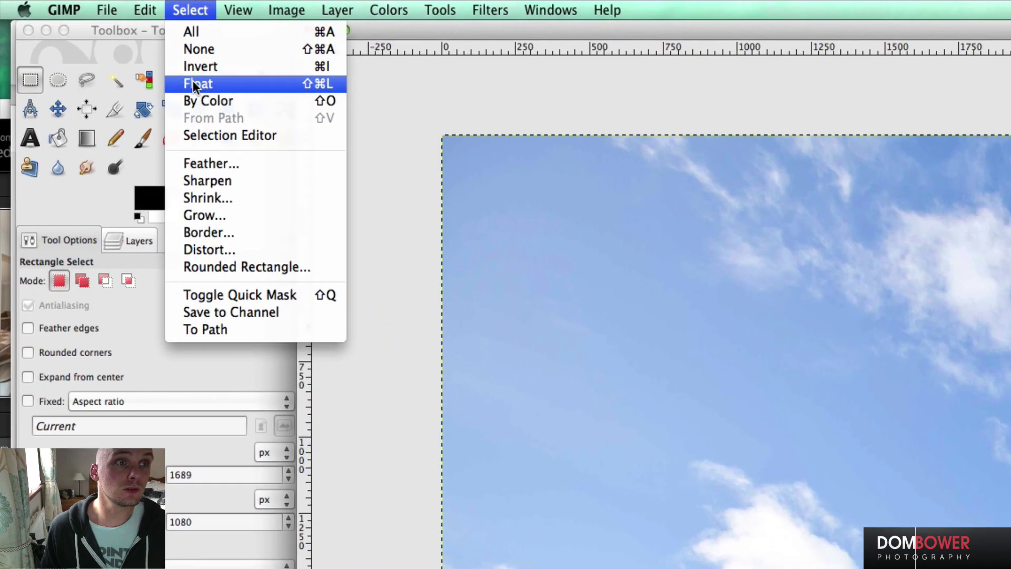
left_click(193, 84)
left_click(131, 240)
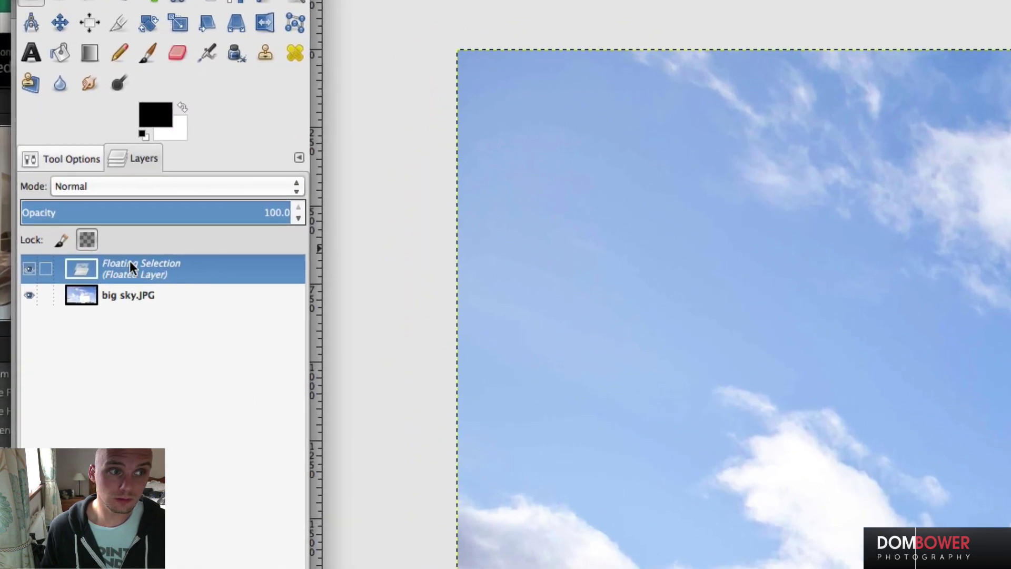
right_click(137, 266)
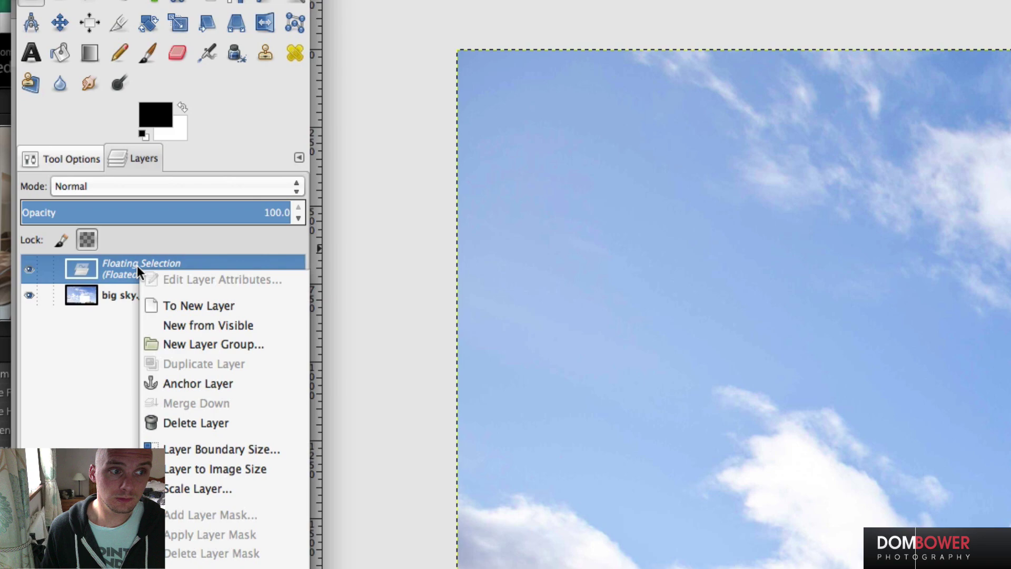
left_click(169, 302)
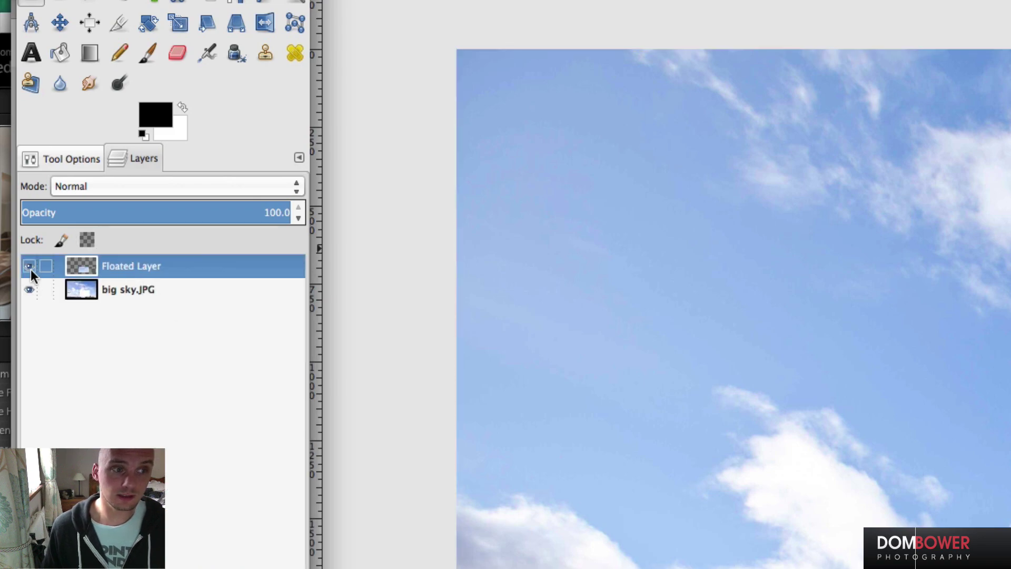
left_click(29, 289)
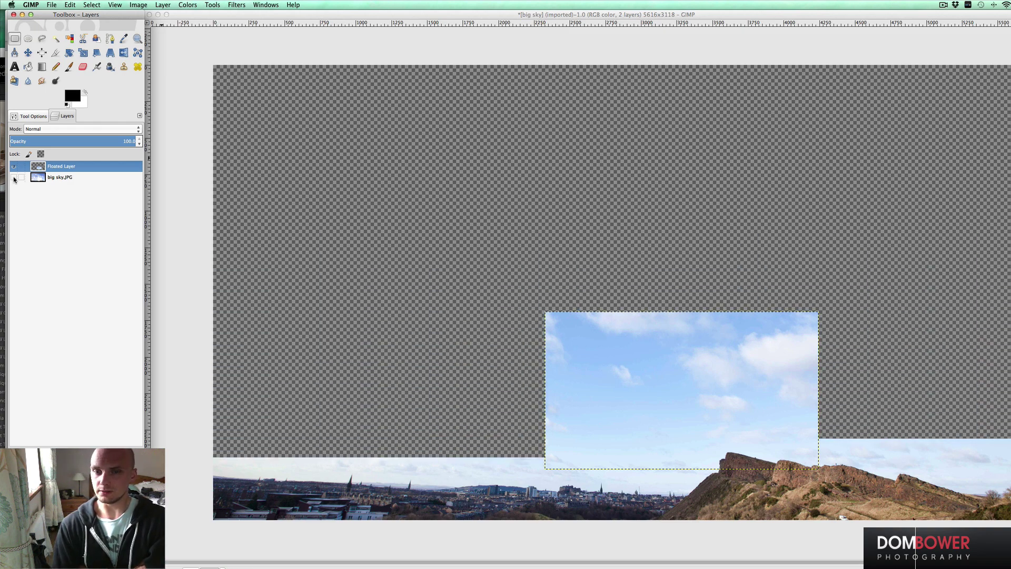
Step: Move the new sky layer up and to the left
key("m")
left_click_drag(611, 347, 454, 217)
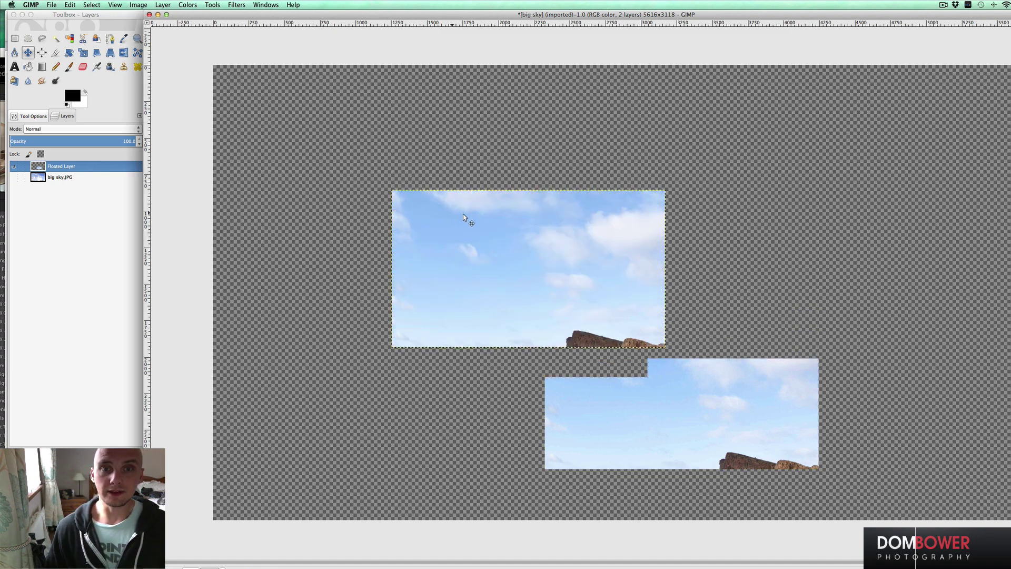
left_click_drag(500, 229, 343, 113)
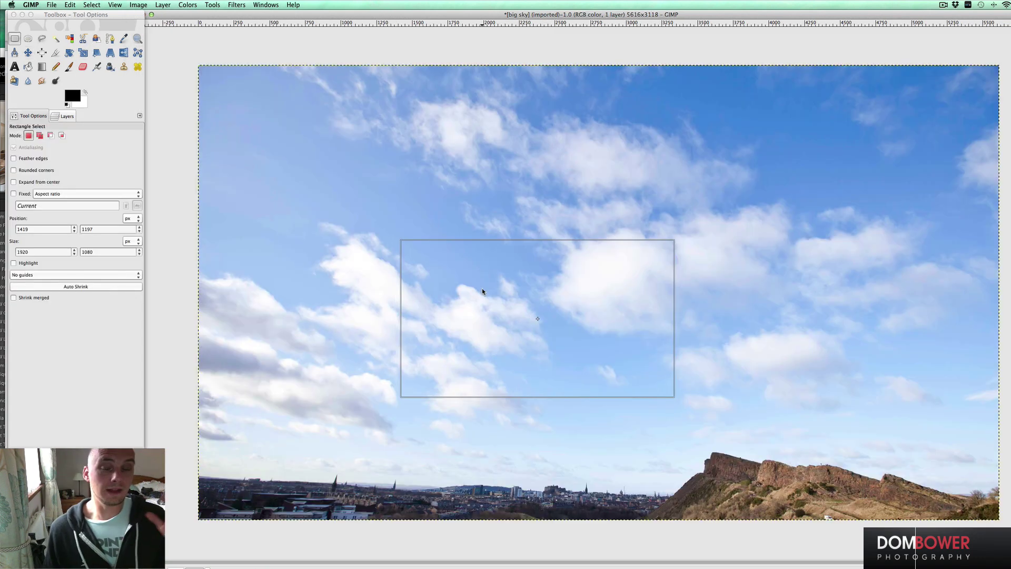
Step: Place the 1920×1080 selection over the lower-right crags, invert it, and cut everything outside
left_click_drag(615, 349, 678, 396)
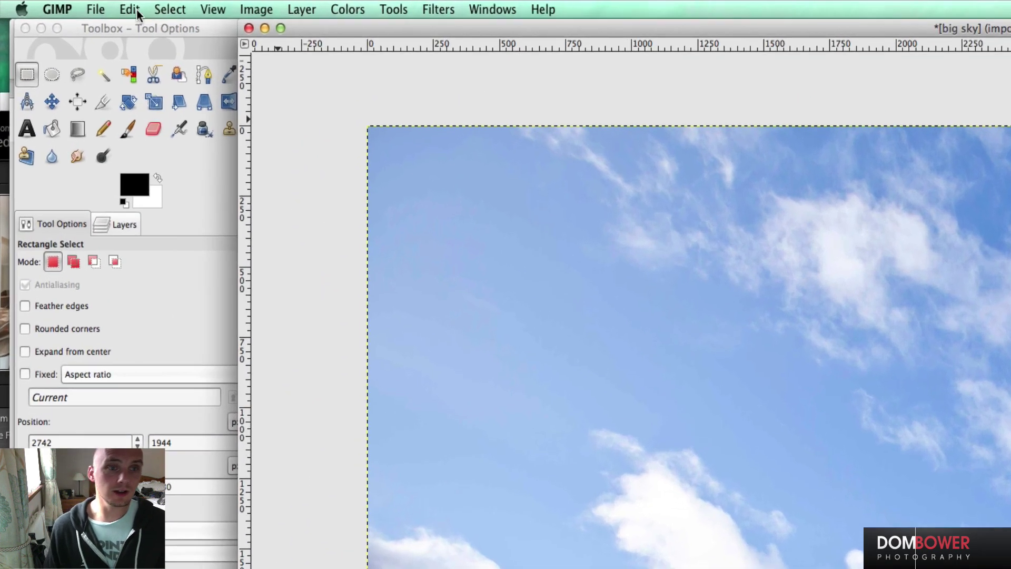
left_click(97, 5)
left_click(180, 63)
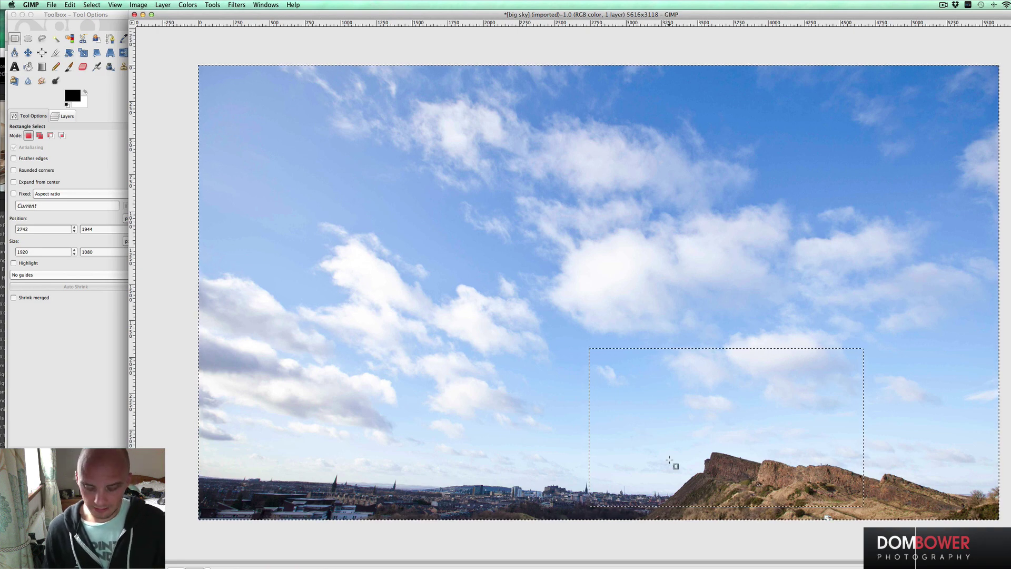
left_click(70, 5)
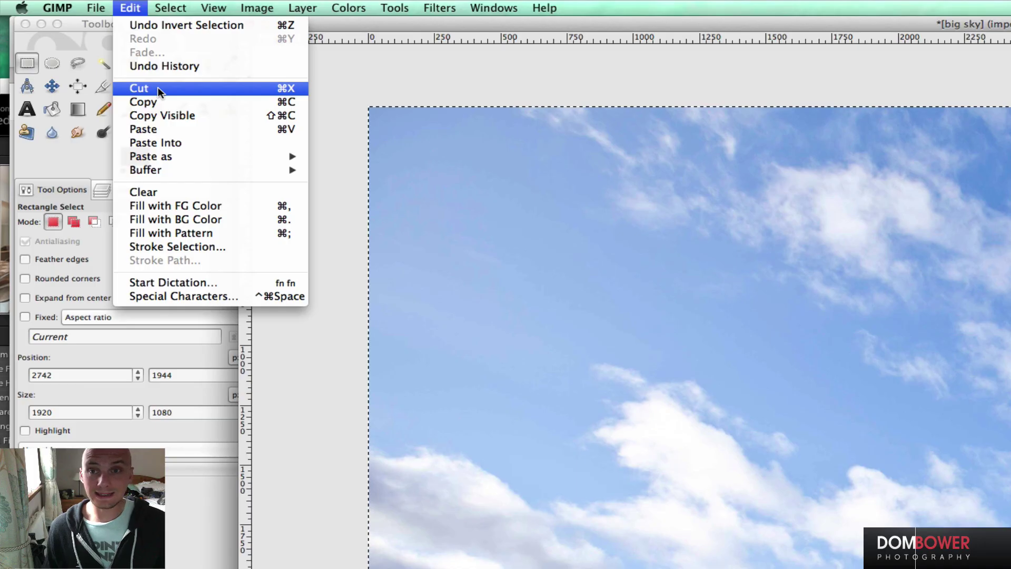
left_click(157, 88)
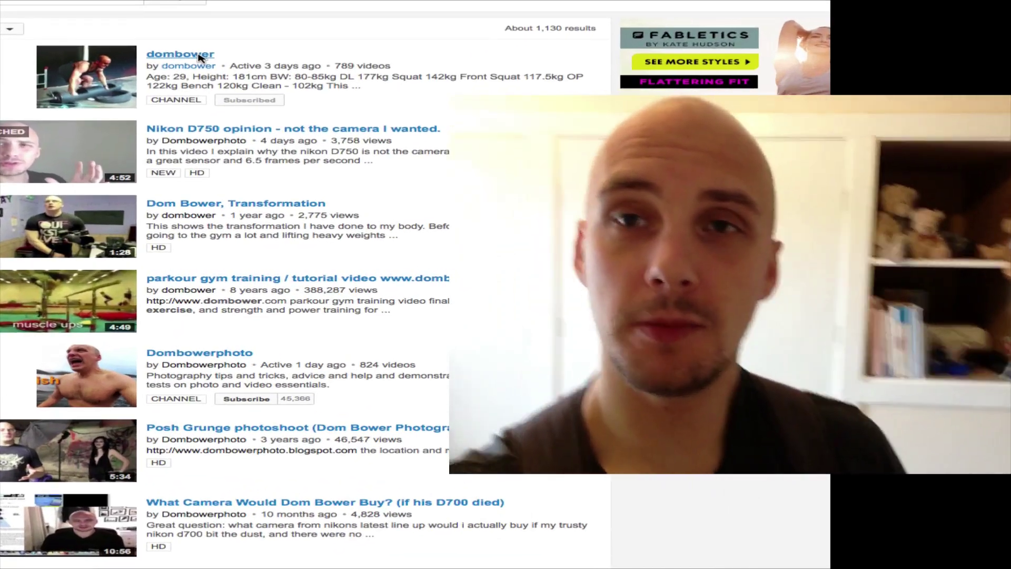
Step: Open the presenter's channel from the search results, view its Videos, and return Home
left_click(181, 67)
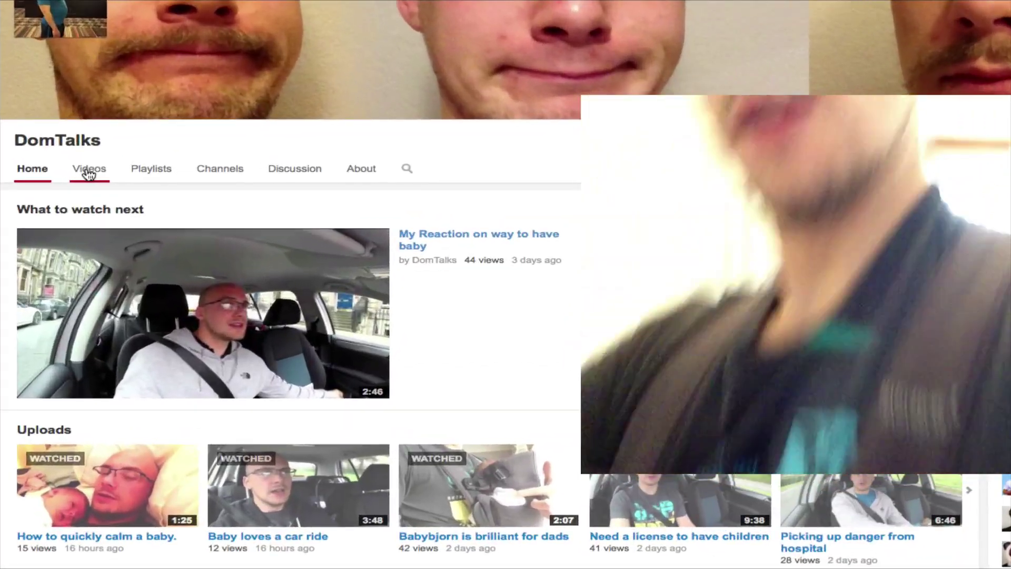
left_click(89, 169)
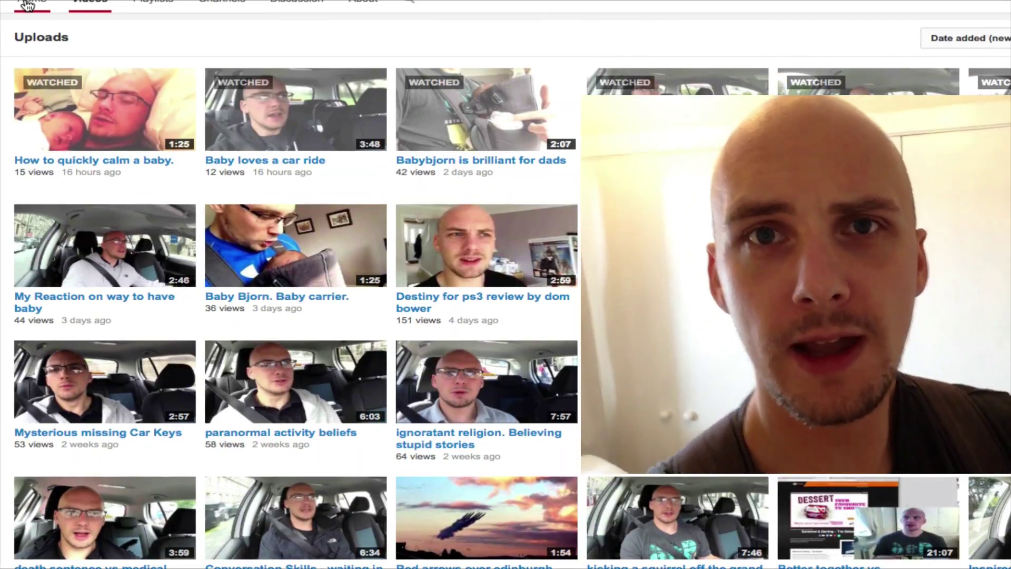
key("alt+Left")
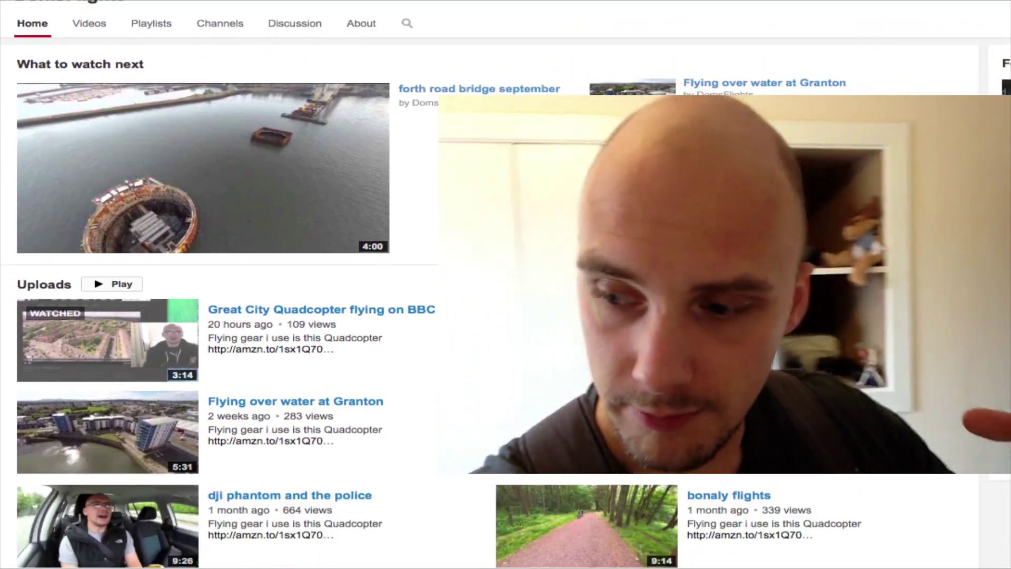
Step: Play the 'forth road bridge september' video, skipping through 0:14 and 0:31 to 1:18
left_click(479, 88)
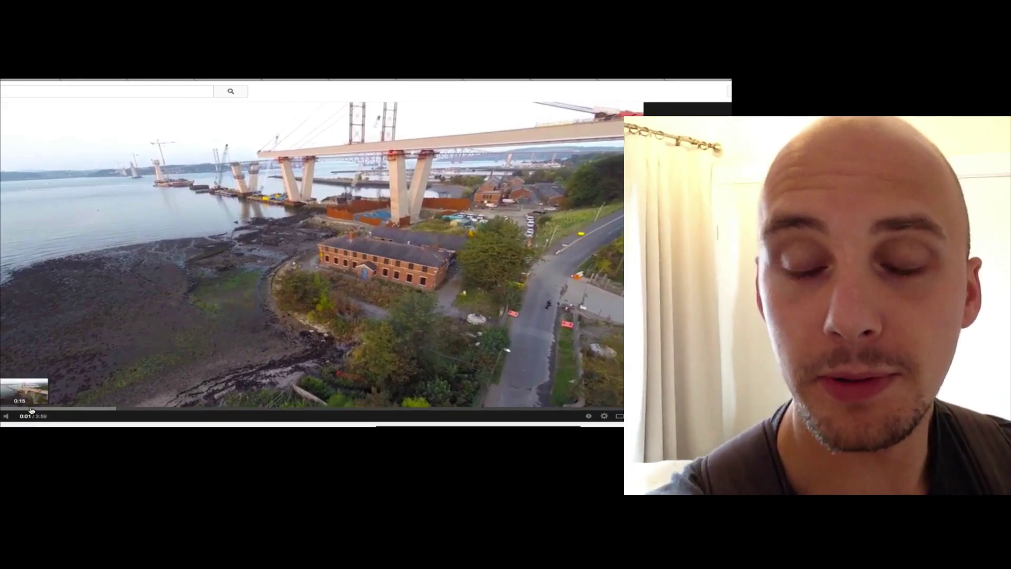
left_click(31, 408)
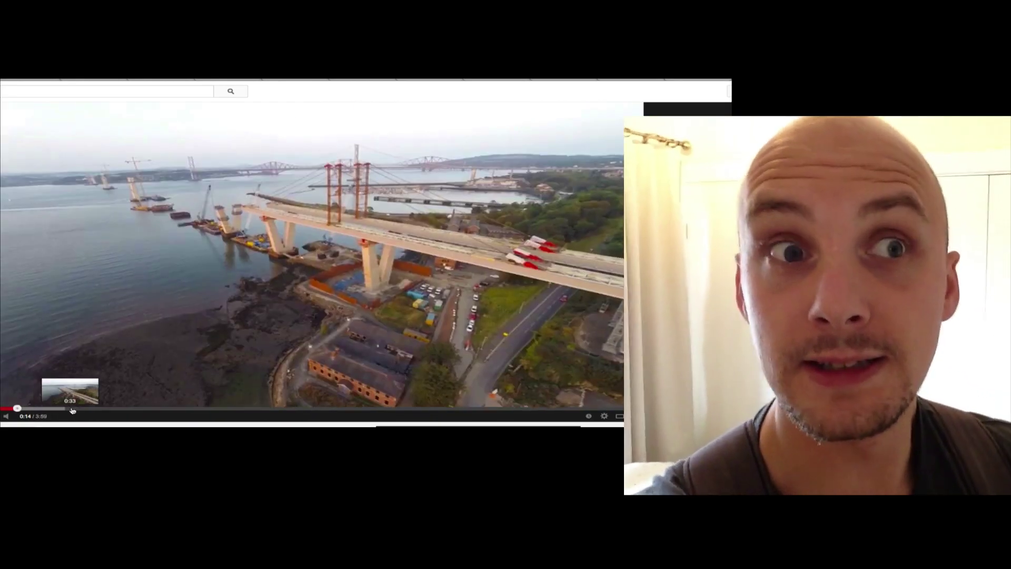
left_click(81, 409)
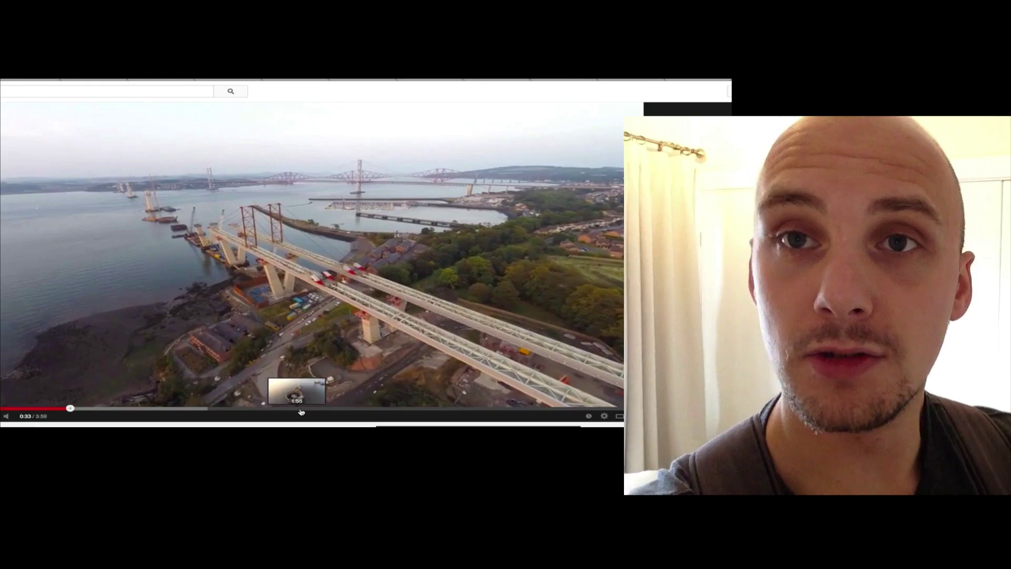
left_click(194, 409)
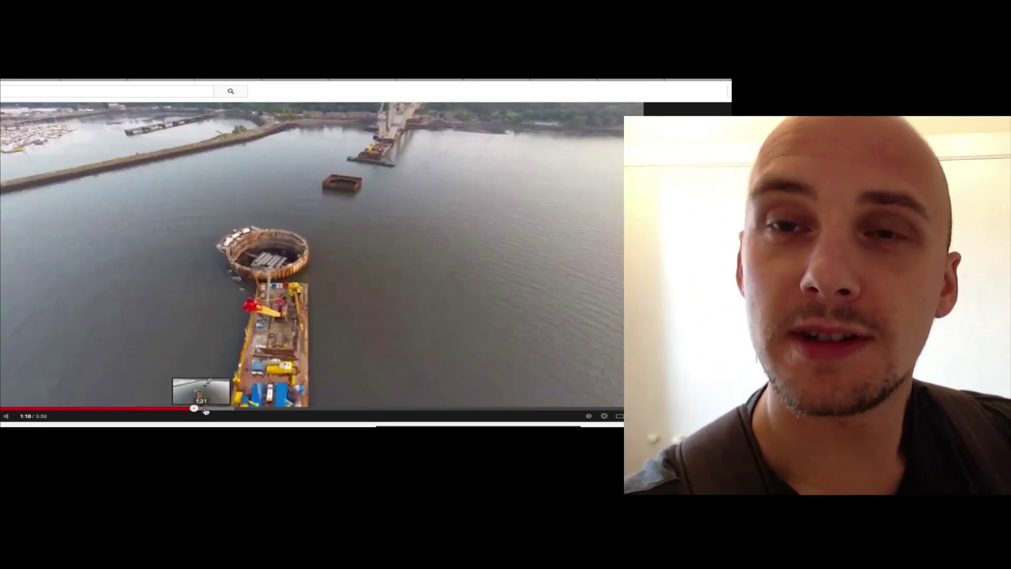